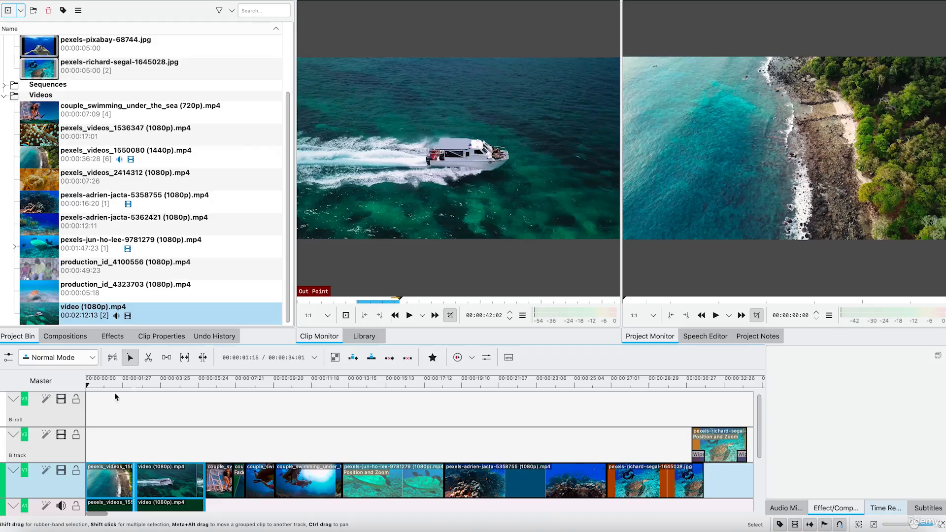
Step: Move the playhead to the start of the timeline and begin a new title clip
click(89, 388)
click(89, 387)
click(21, 10)
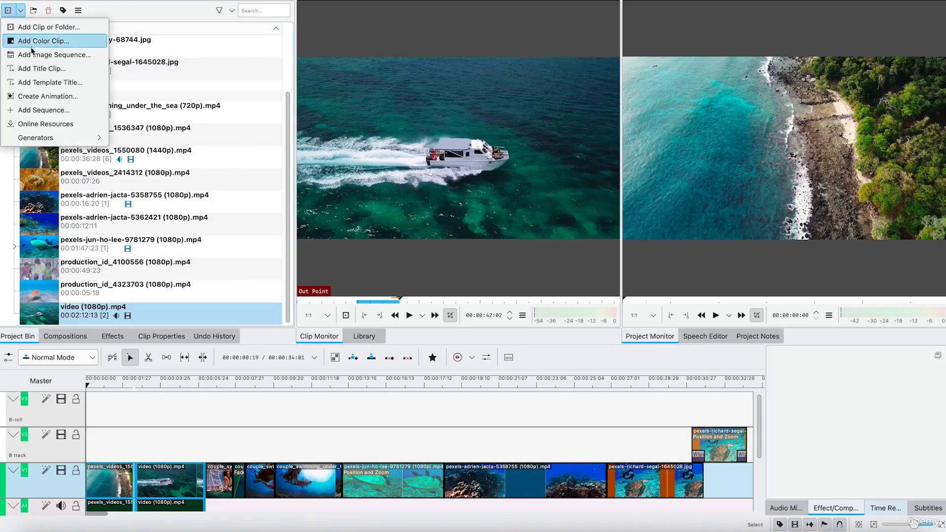
click(49, 70)
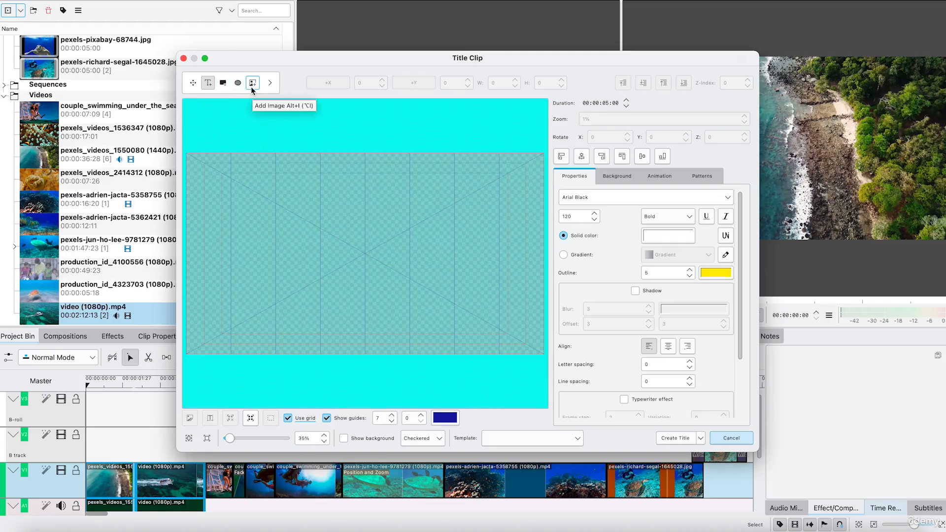
click(270, 82)
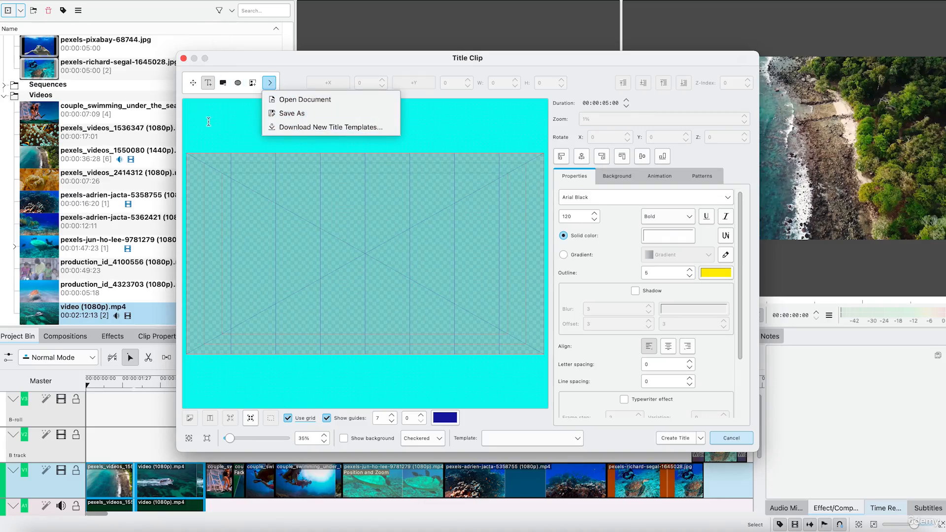
click(277, 66)
Step: Add a text item reading "Welcome to Langkawi" to the title canvas
click(209, 85)
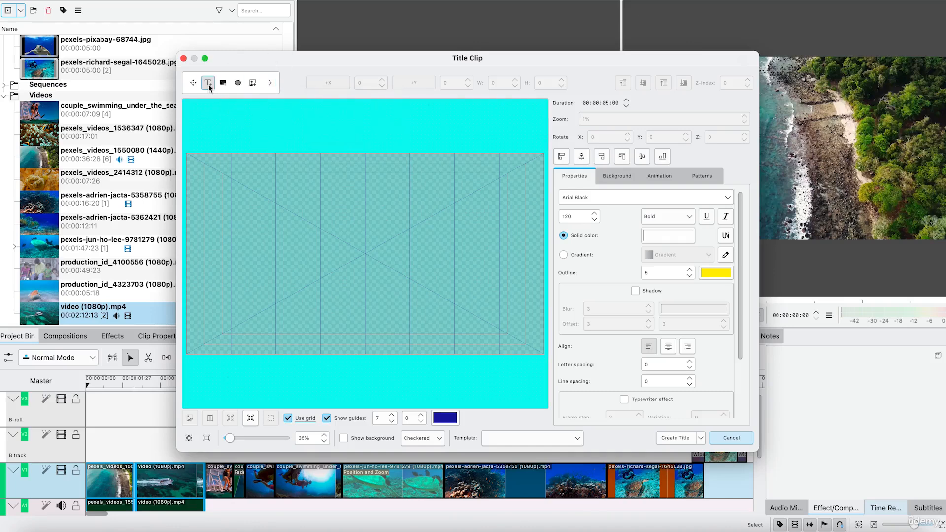
click(226, 241)
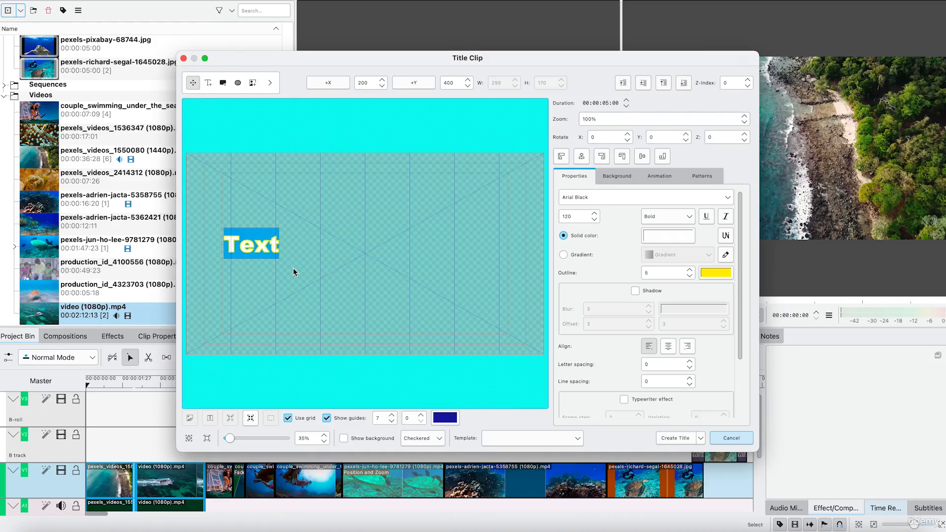
text(Welcome)
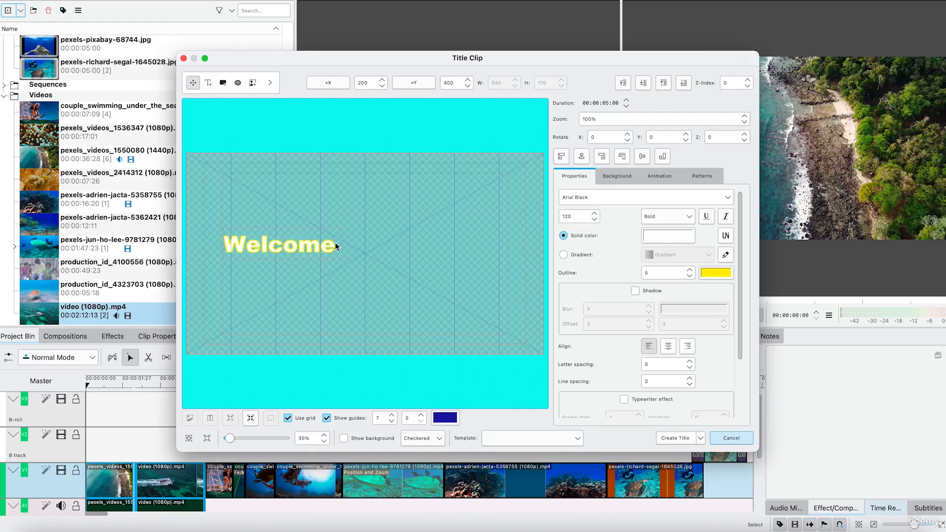
text( to La)
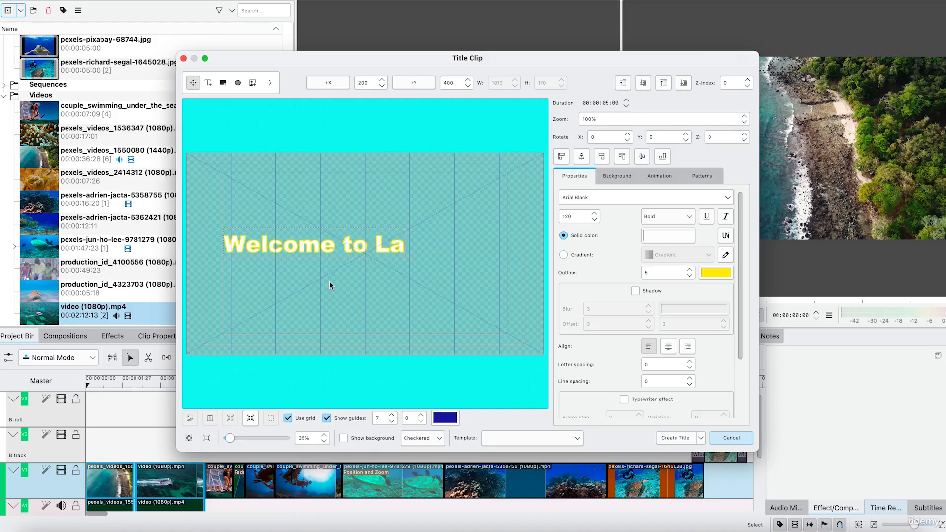
text(ngkawi)
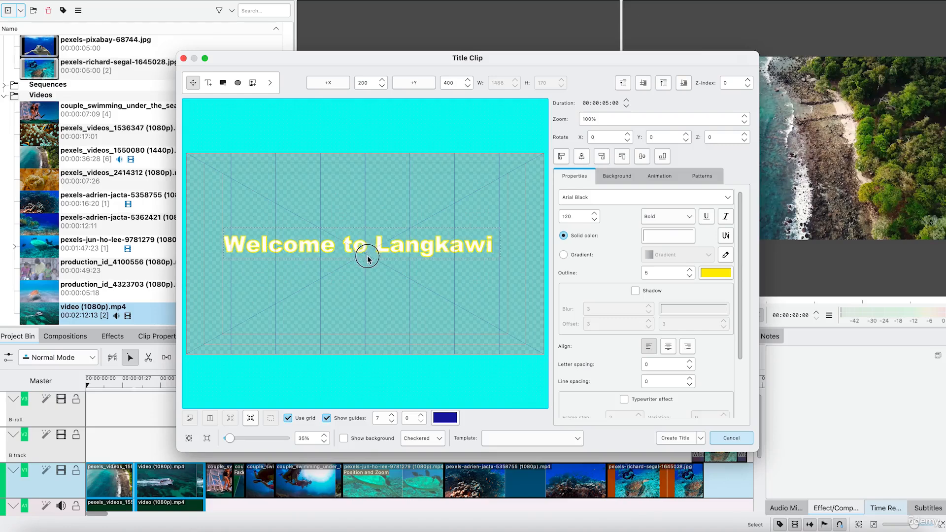
Step: Center the "Welcome to Langkawi" text horizontally and vertically in the title frame
click(352, 248)
drag(352, 248, 380, 263)
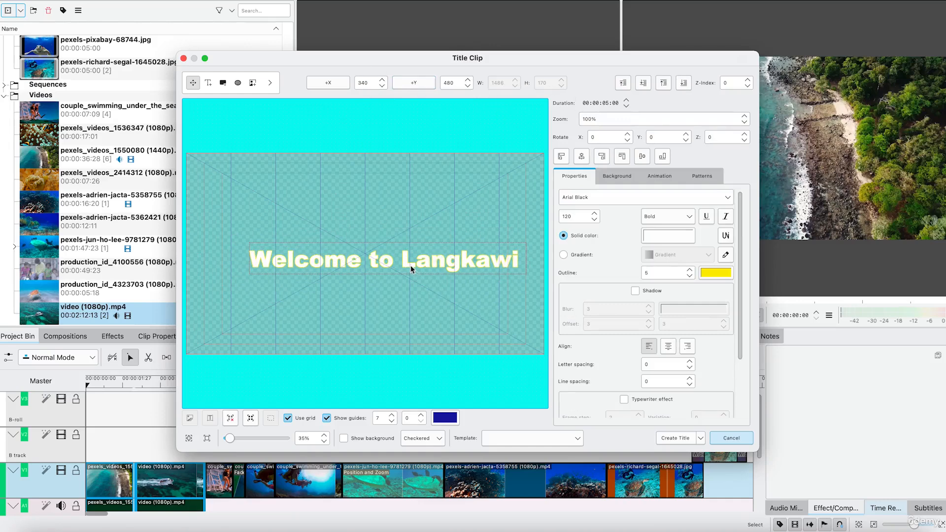
click(581, 157)
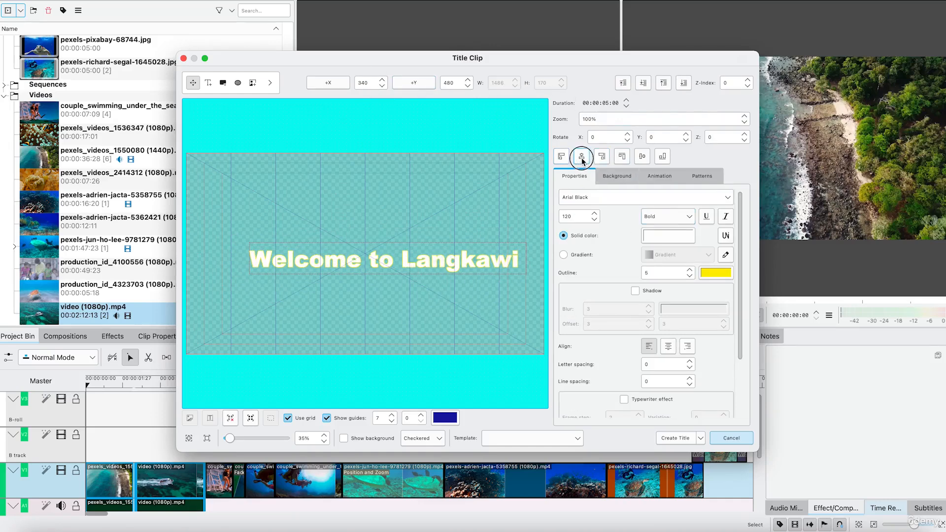
click(642, 157)
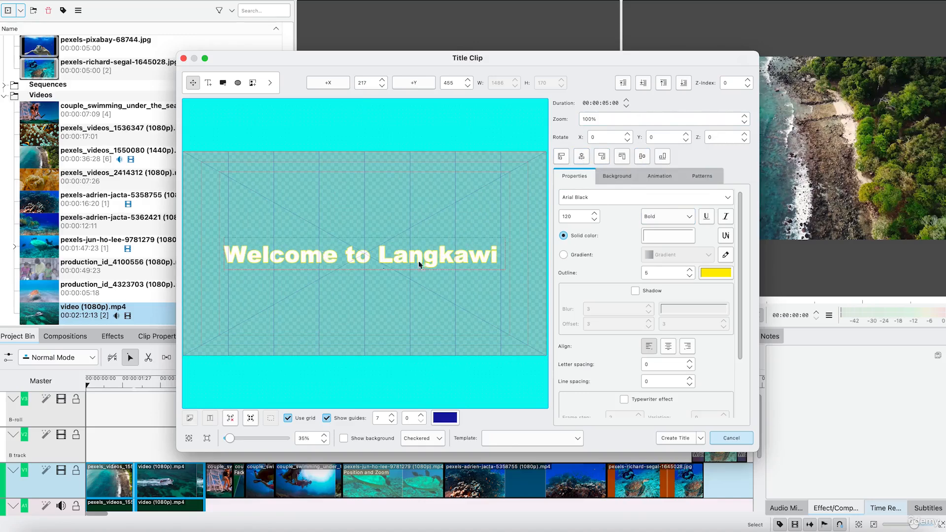
click(729, 197)
scroll(657, 234, down, 3)
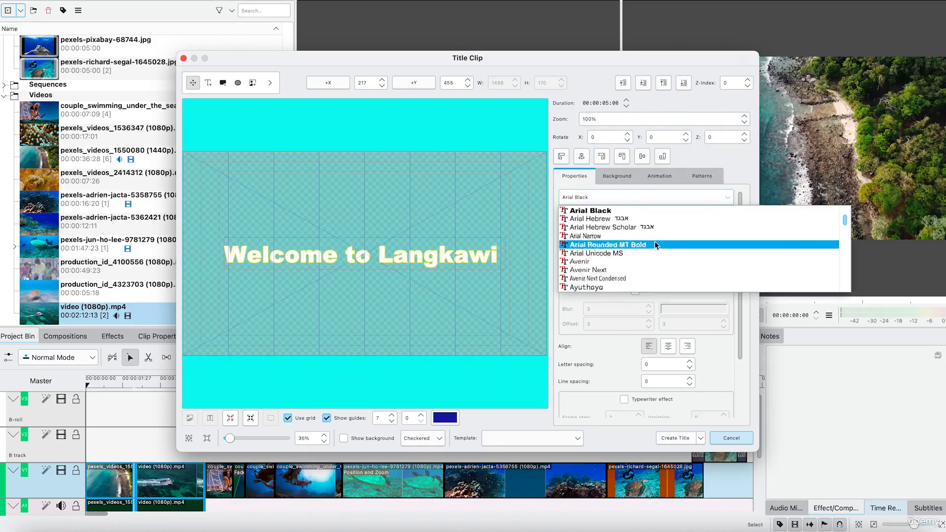
scroll(653, 237, up, 4)
scroll(652, 232, down, 3)
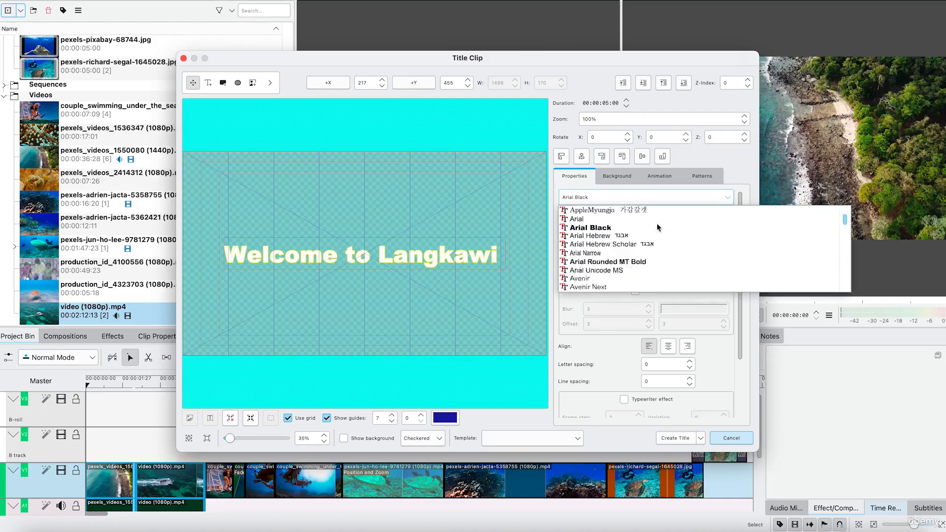
click(557, 255)
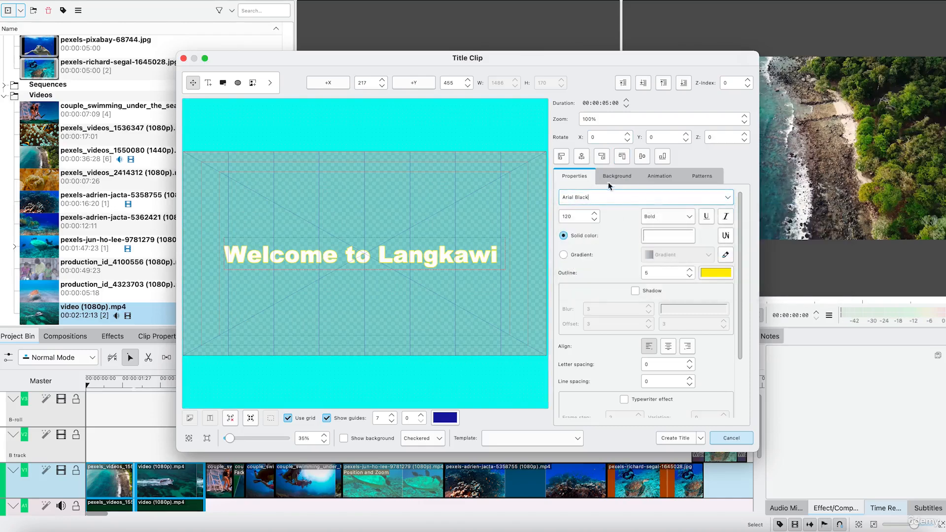
Step: Set the title text's font size to 122, keeping the weight Bold
click(594, 215)
click(594, 214)
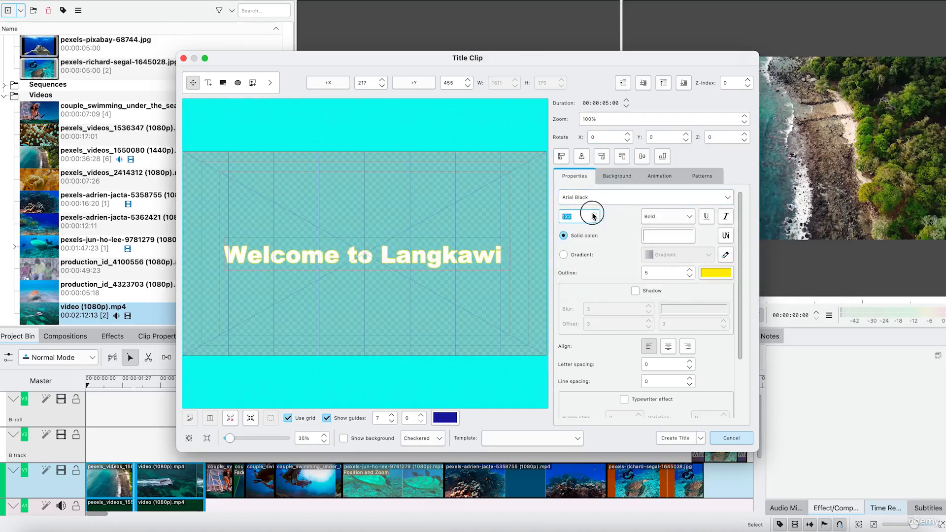
click(668, 217)
click(693, 217)
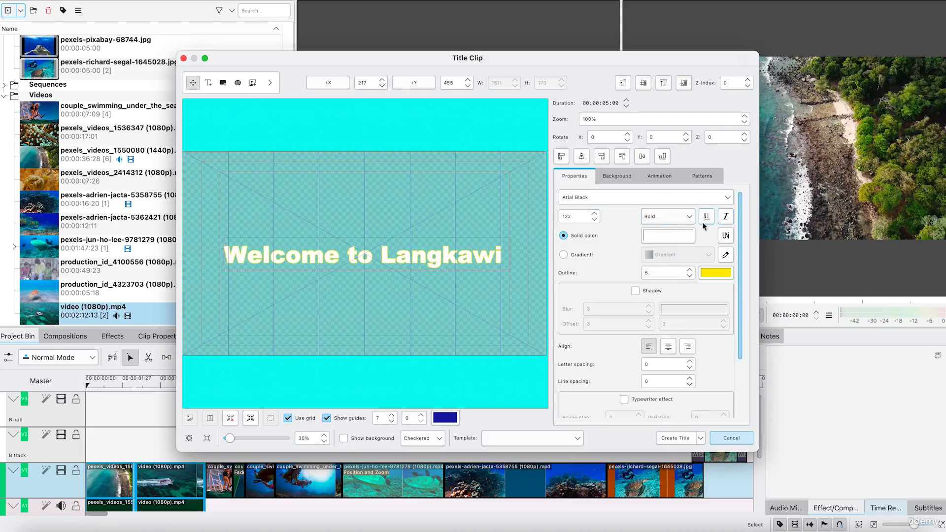
click(668, 237)
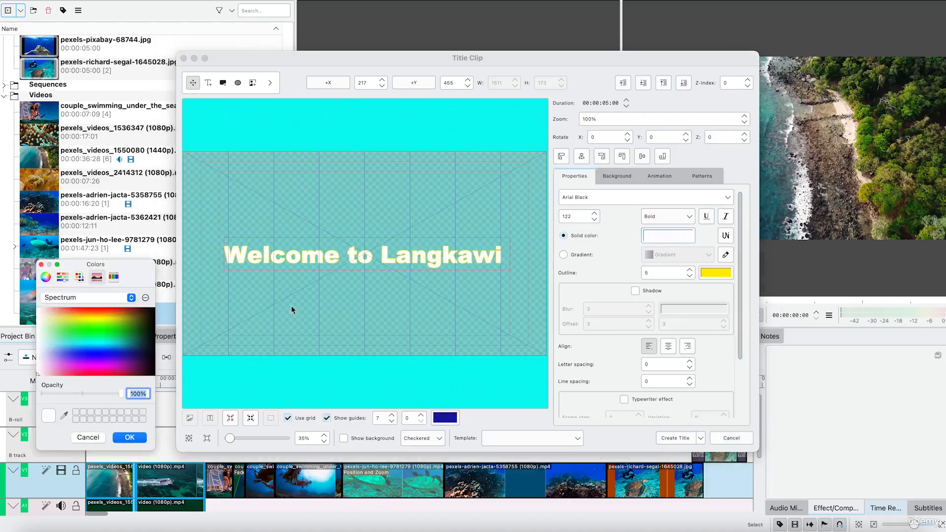
click(607, 238)
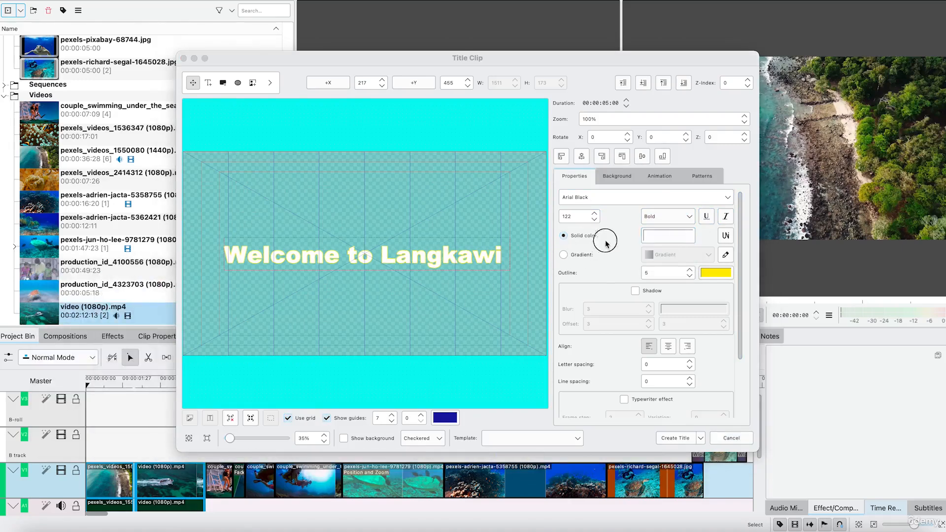
drag(302, 286, 126, 282)
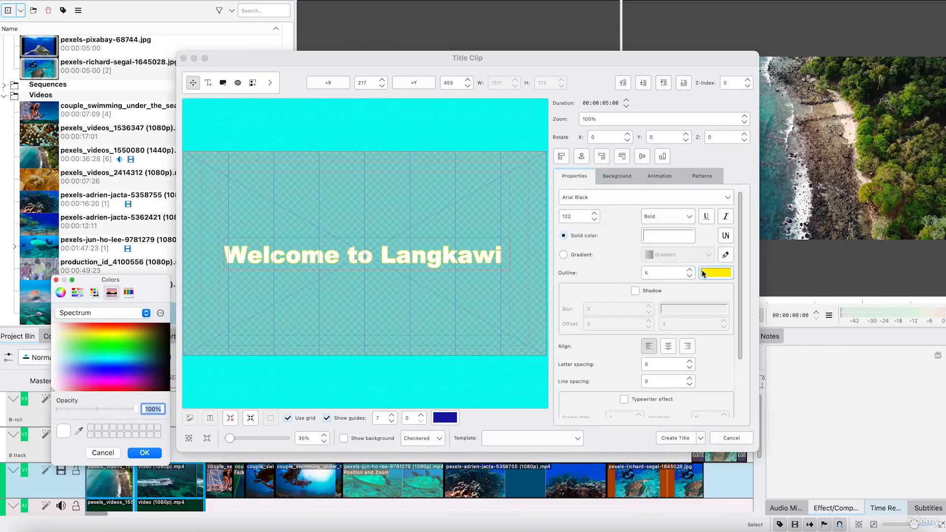
click(56, 281)
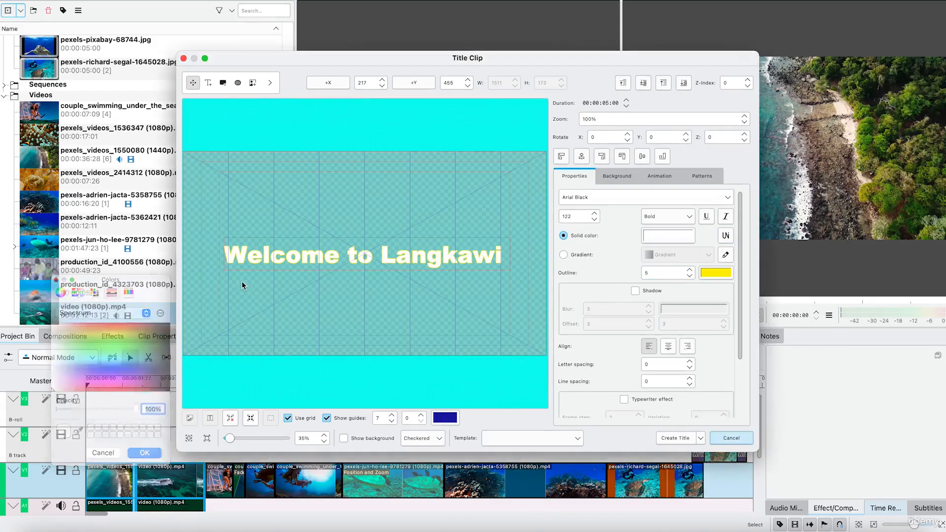
Step: Set the title text's outline color to red
click(718, 274)
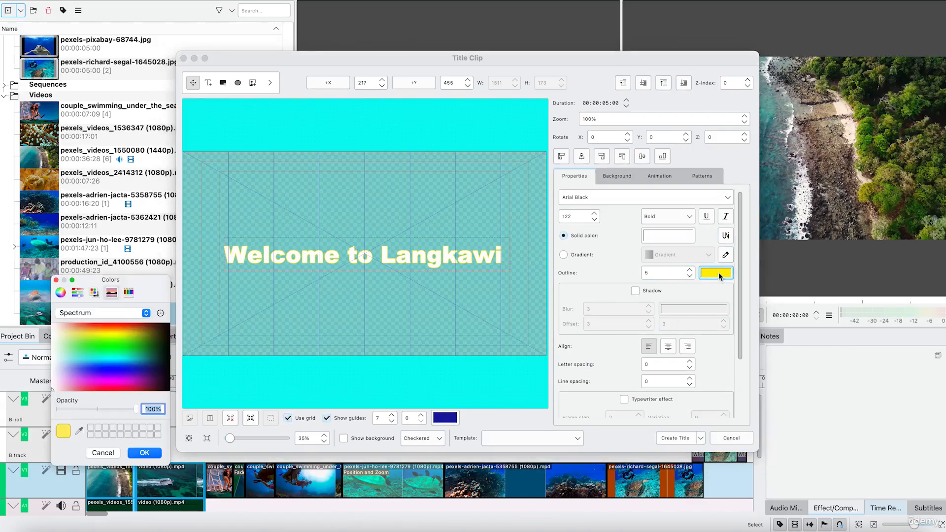
click(103, 383)
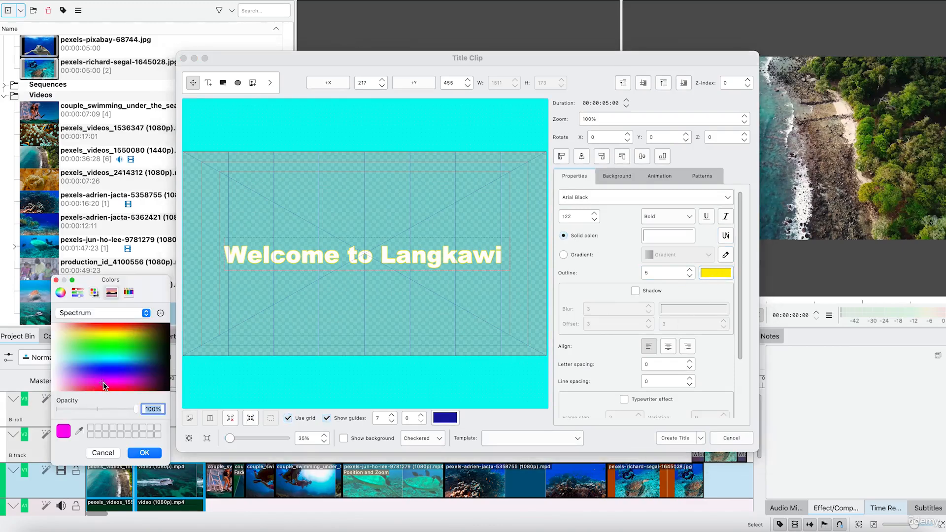
click(118, 324)
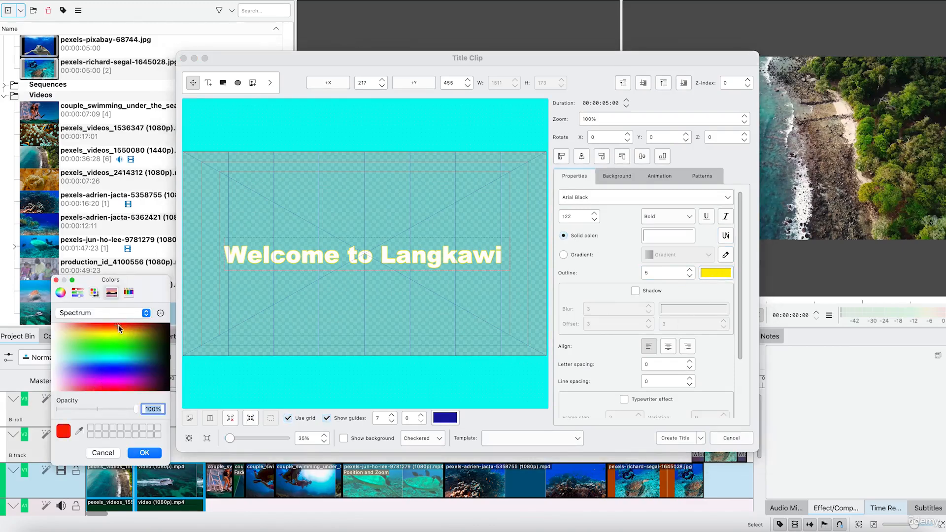
click(133, 451)
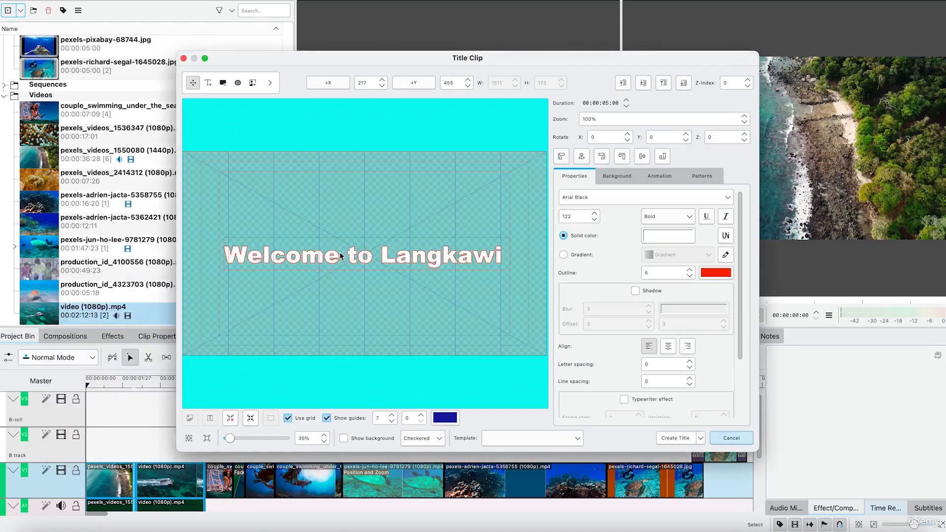
Step: Give the title text a shadow with blur 5 and both offsets at 8, and enable the typewriter effect
click(635, 291)
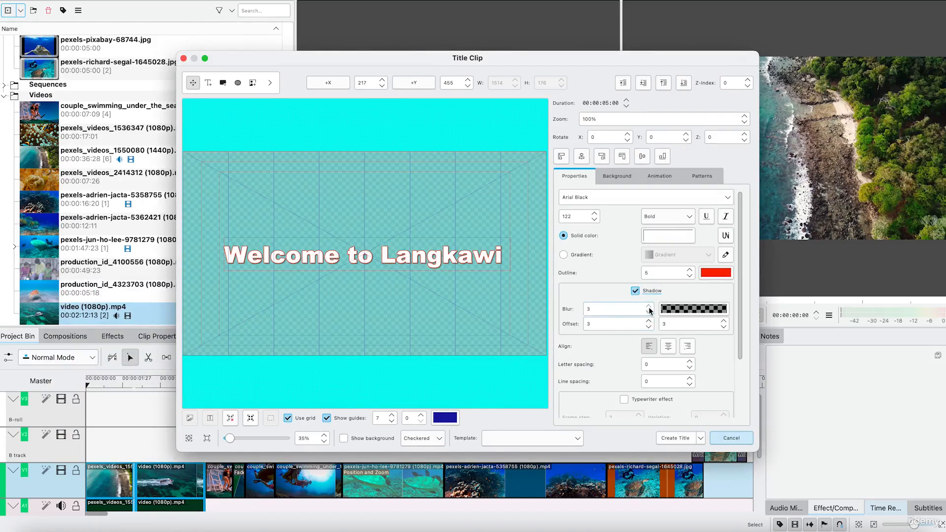
click(649, 306)
click(648, 306)
click(649, 321)
click(650, 322)
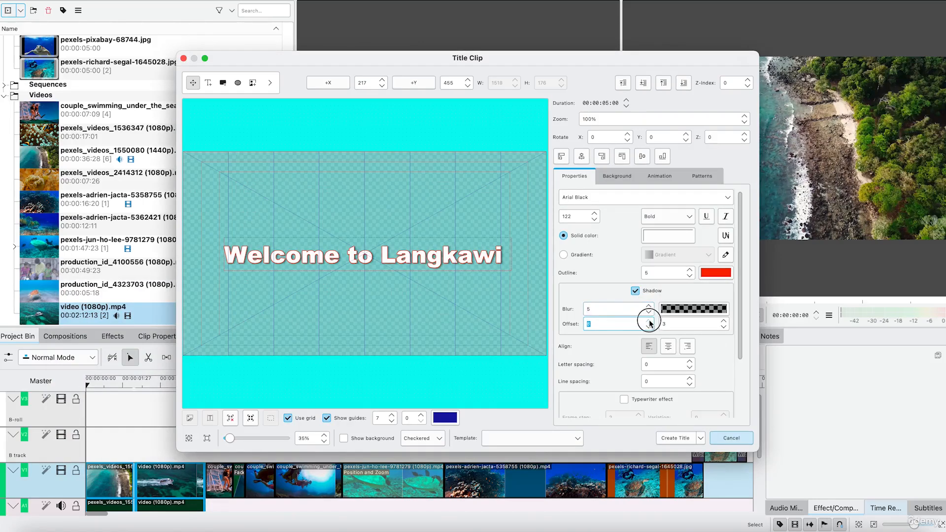
click(723, 321)
click(724, 321)
click(723, 321)
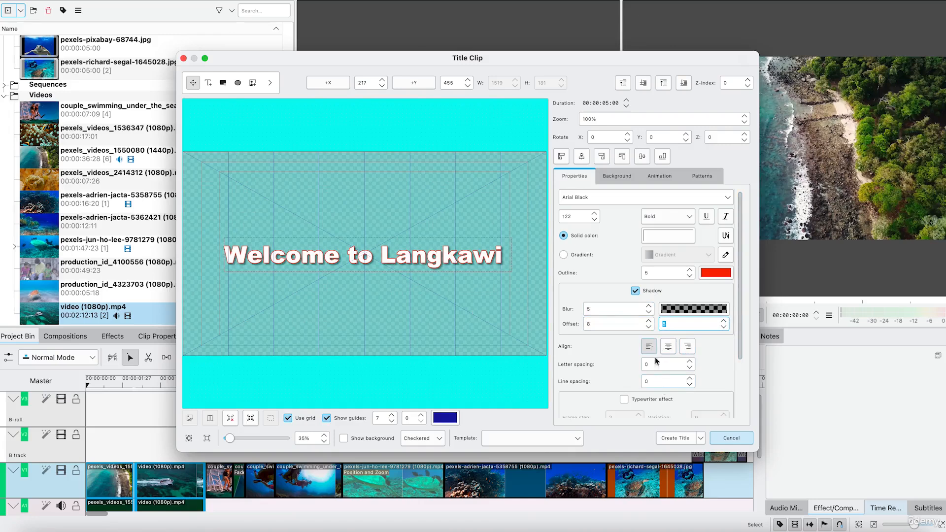
scroll(641, 345, down, 3)
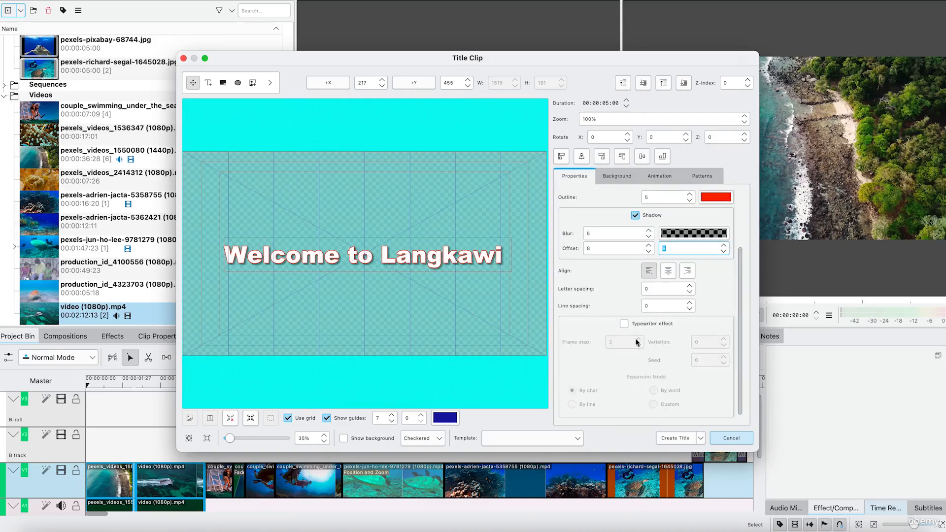
click(624, 325)
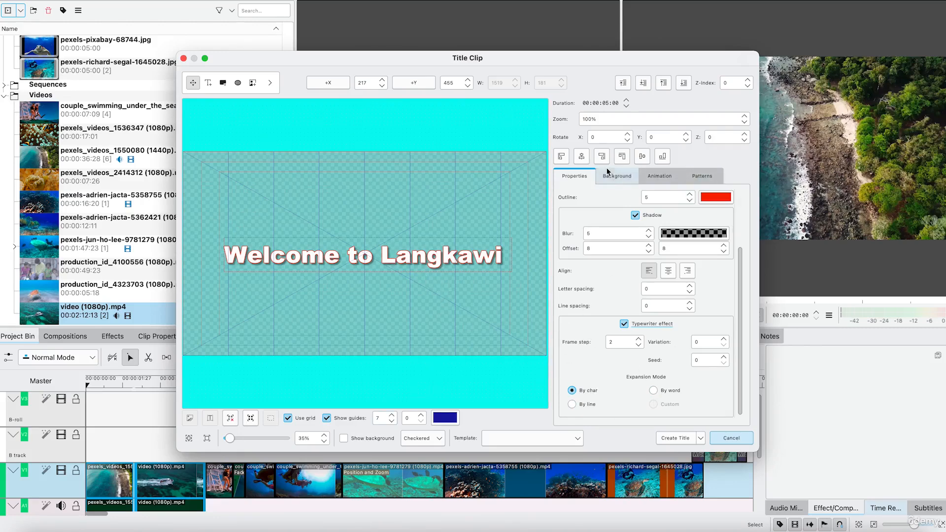
Step: Set the title's background color to bright green
click(614, 179)
click(587, 198)
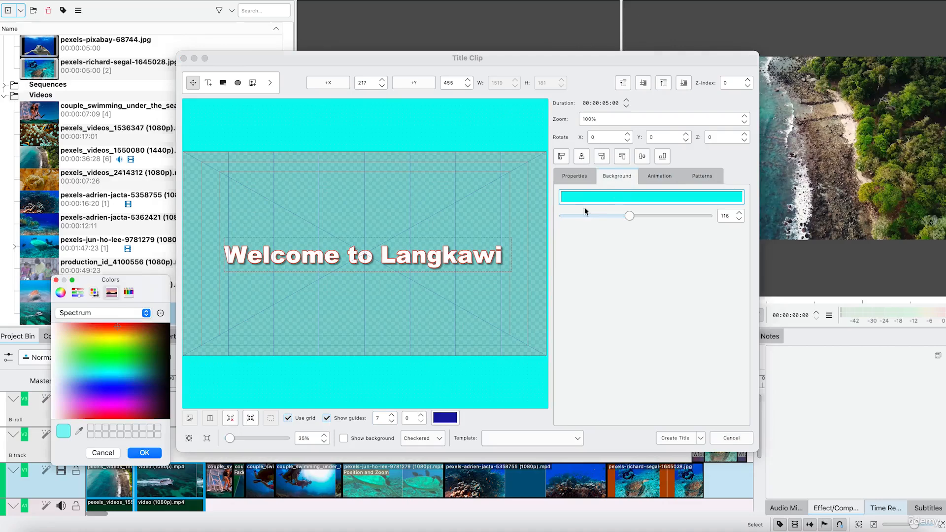
click(123, 355)
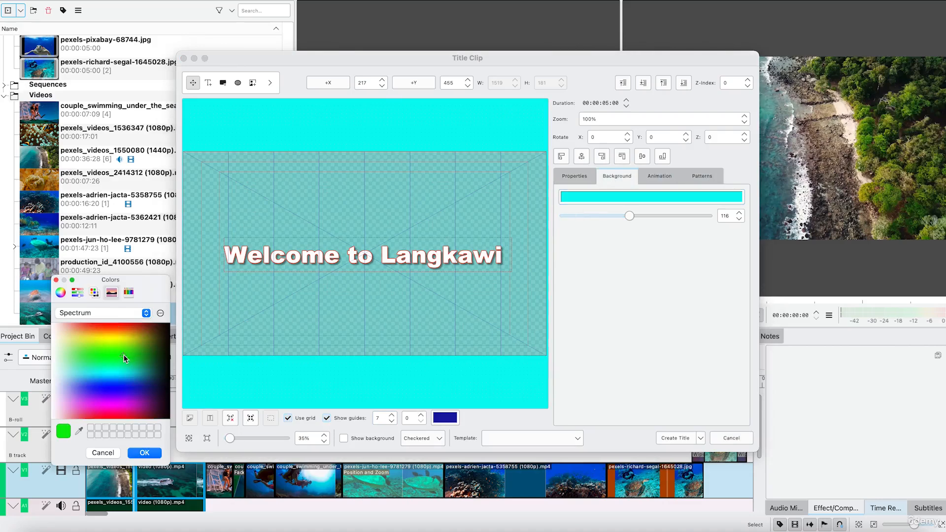
click(145, 453)
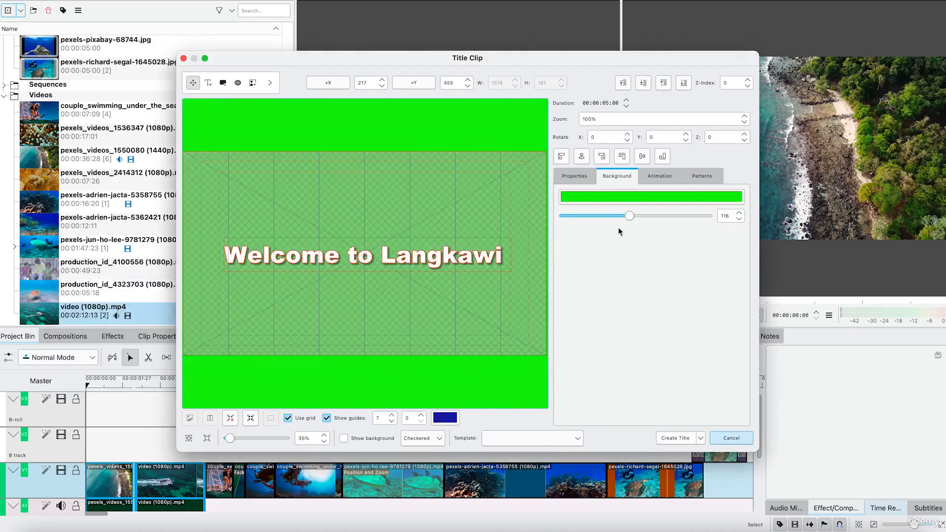
Step: Set the title's background color to dark blue
click(641, 197)
click(111, 389)
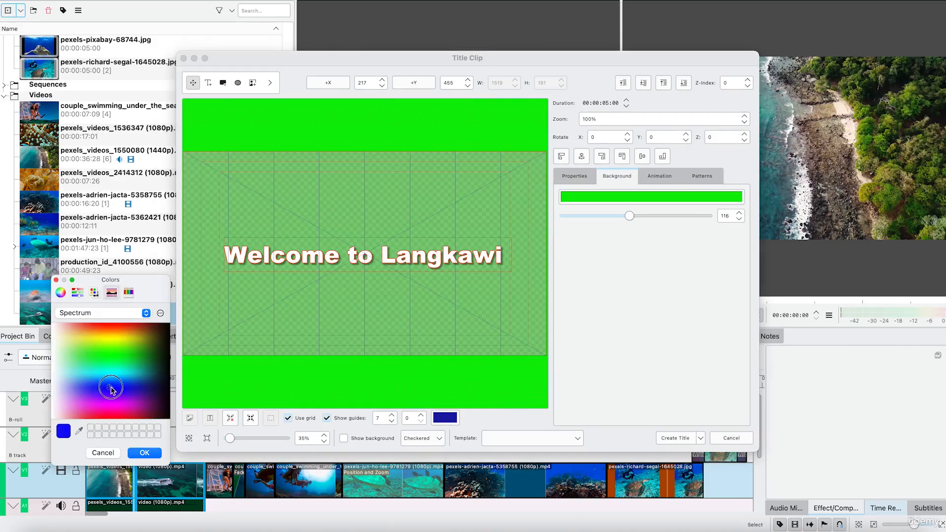
drag(110, 389, 130, 388)
click(156, 452)
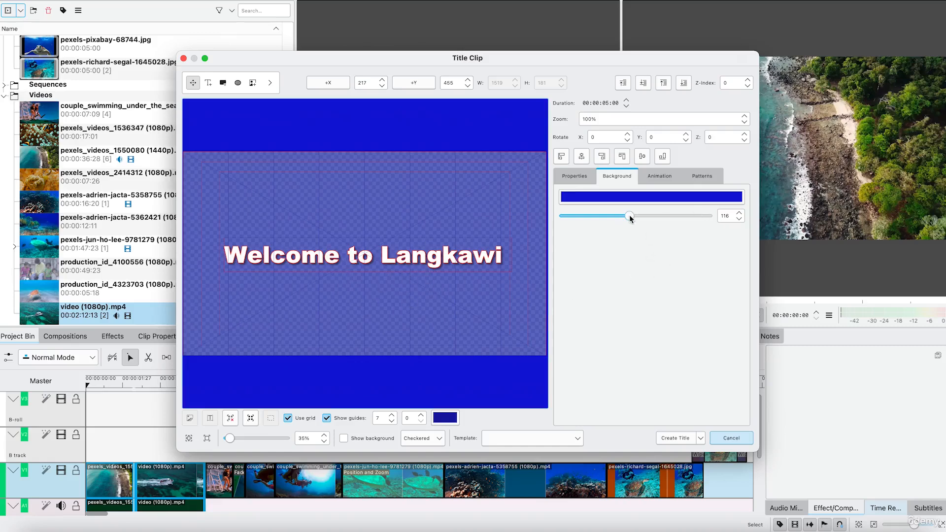
click(660, 176)
click(703, 178)
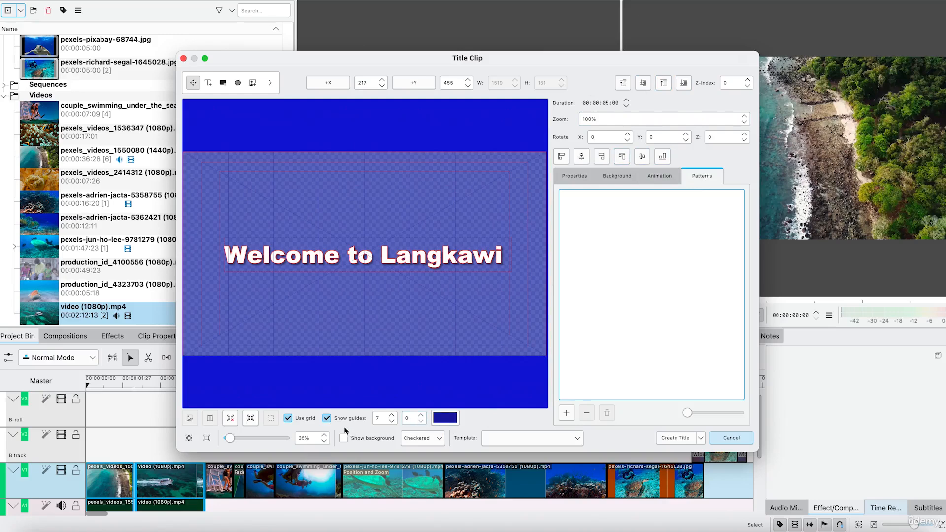
Step: Turn the title canvas guides and grid use off and back on
click(327, 418)
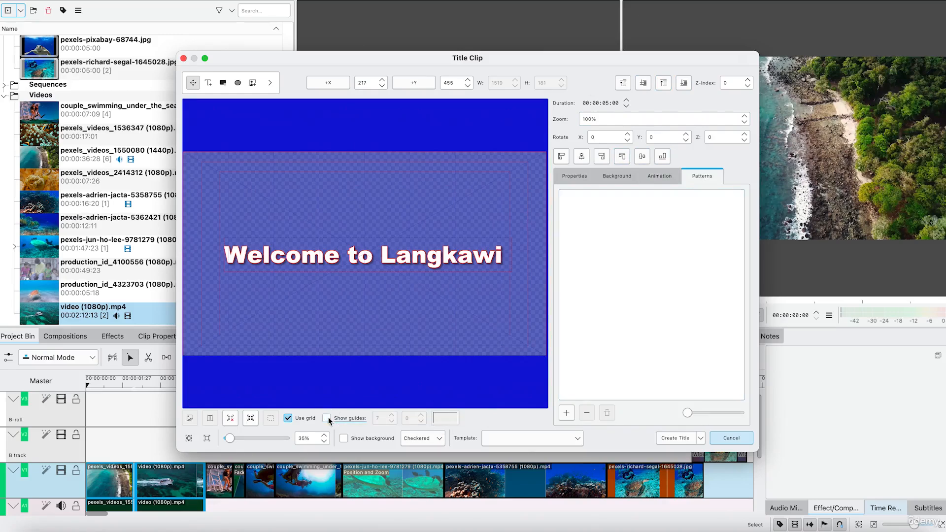
click(326, 418)
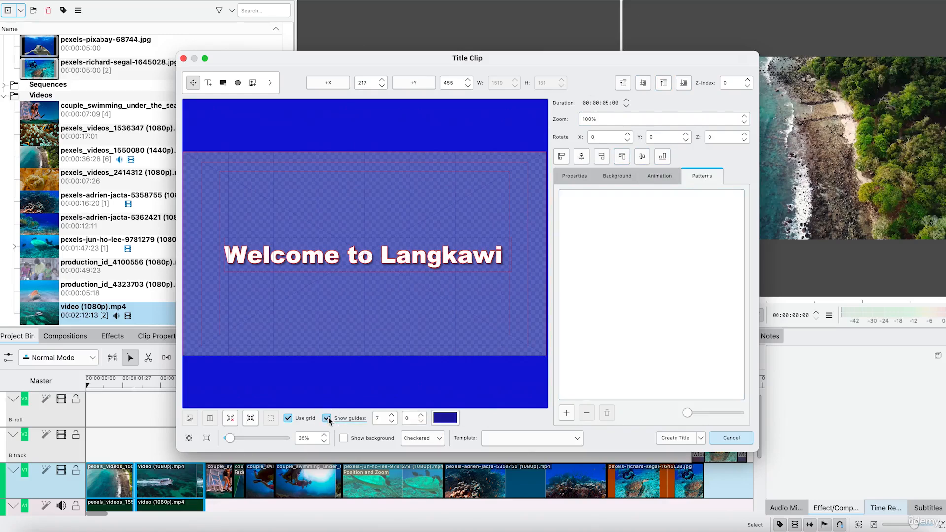
click(287, 419)
click(287, 419)
click(288, 419)
click(288, 420)
Step: Deselect the title text and compare the canvas at reduced zoom, at 100% and fitted to the window
drag(231, 439, 231, 443)
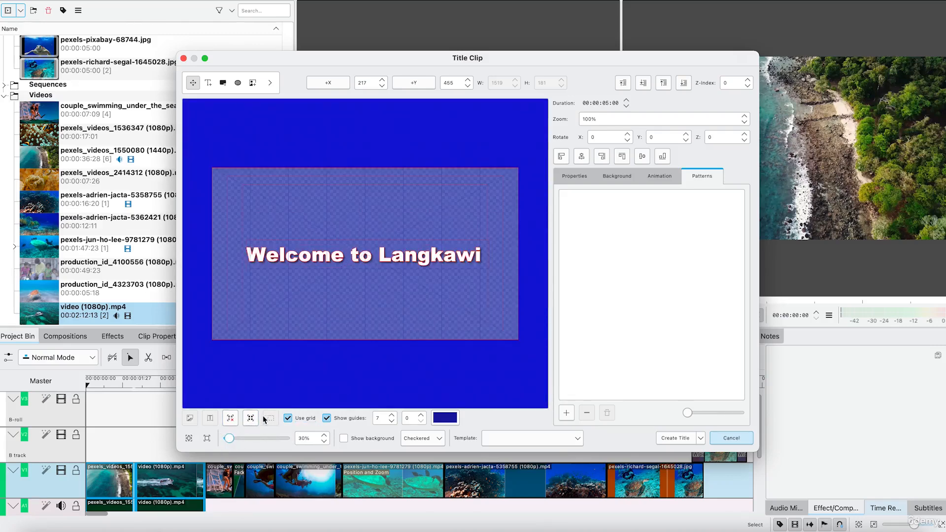
click(232, 419)
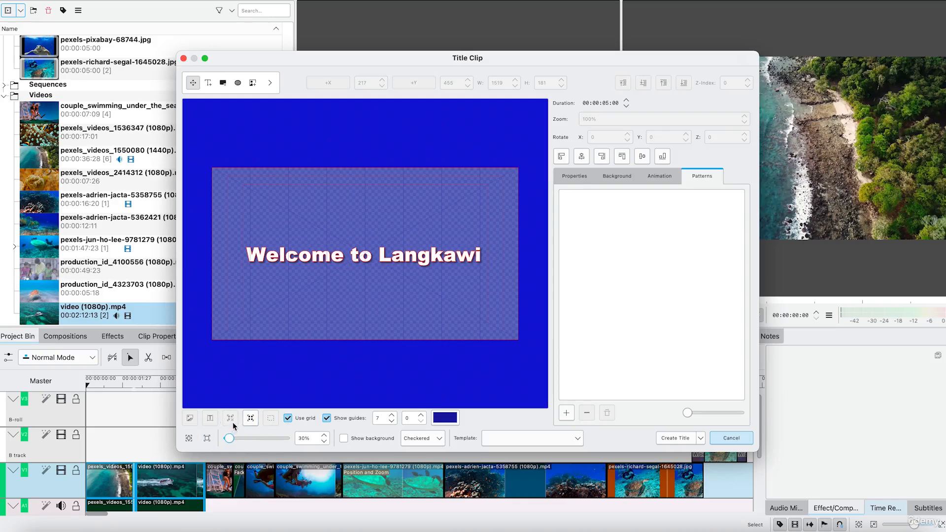
click(207, 439)
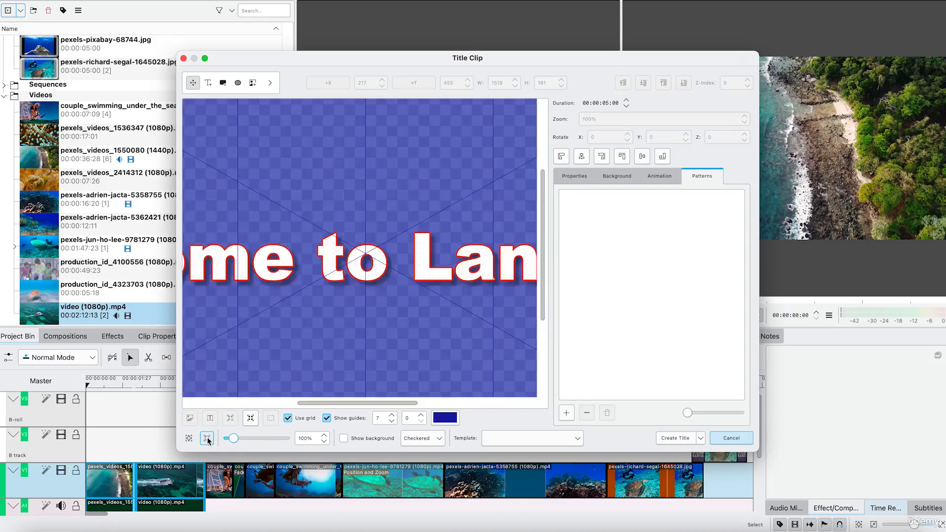
click(189, 439)
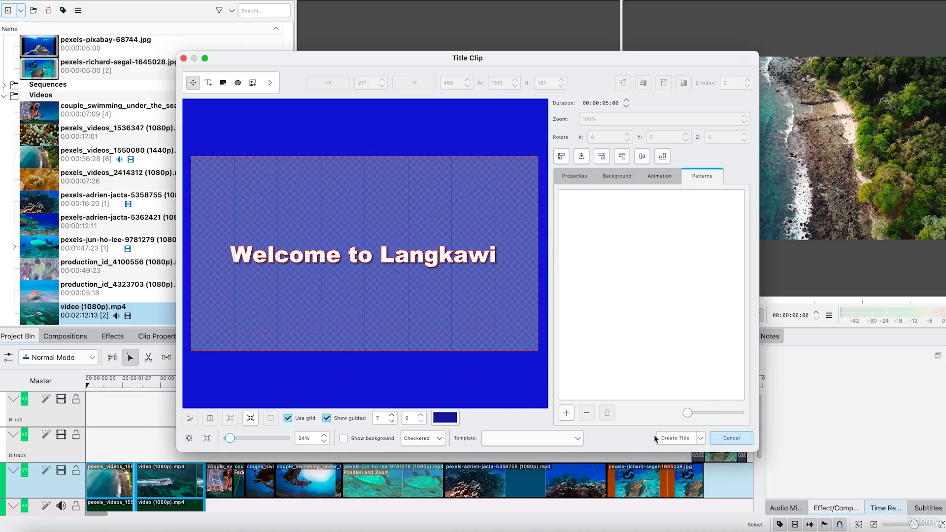
Step: Save the title under the name "Epic text" and add it to the project
click(574, 176)
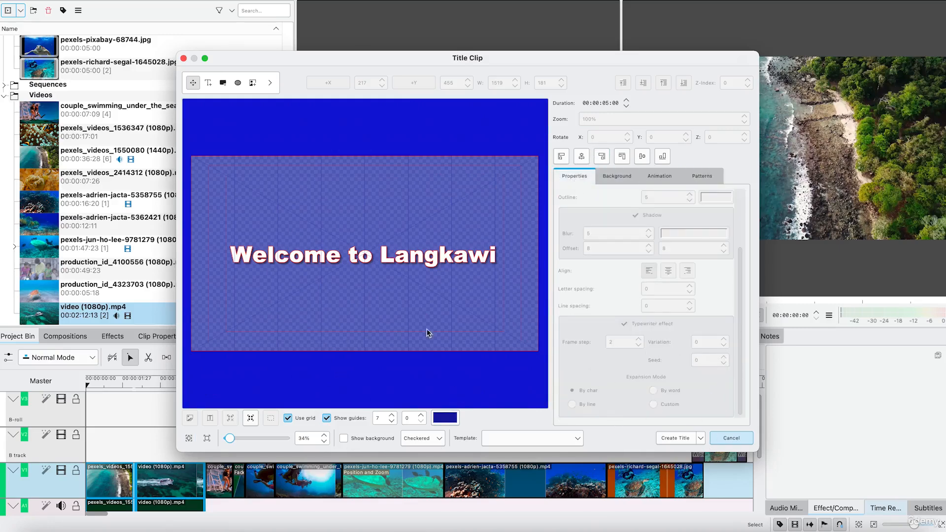
click(407, 249)
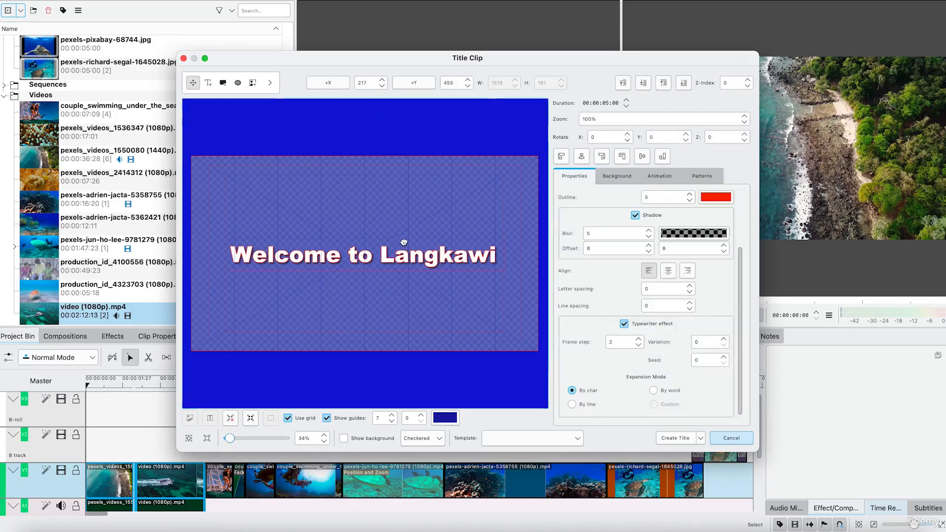
click(701, 438)
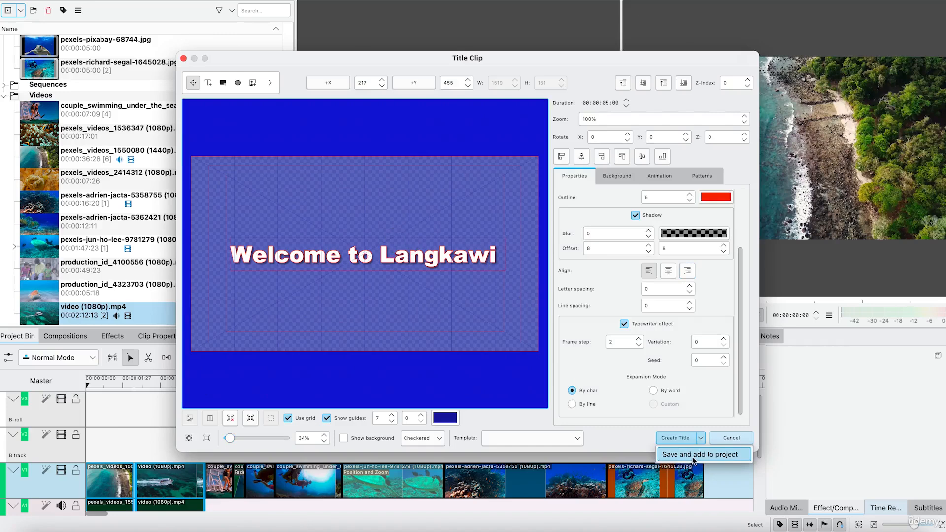
click(693, 454)
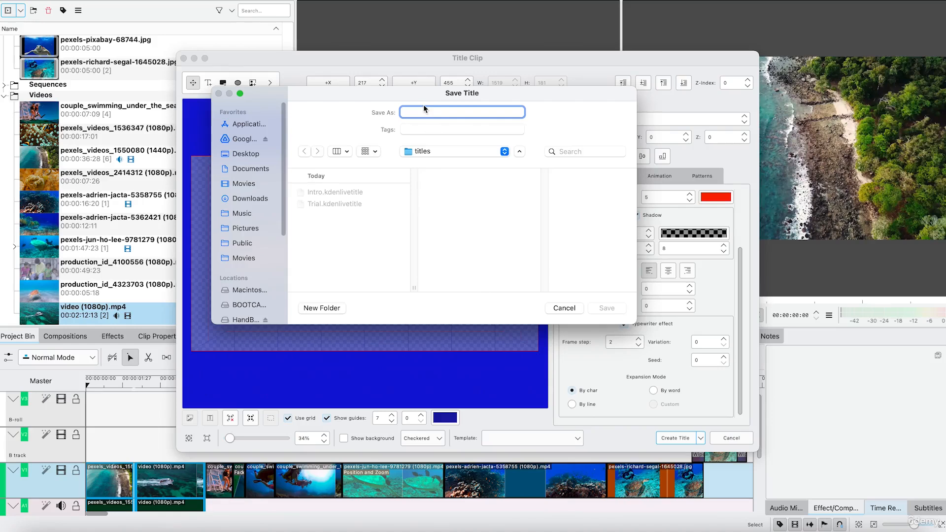
text(Epic text)
click(605, 309)
click(606, 308)
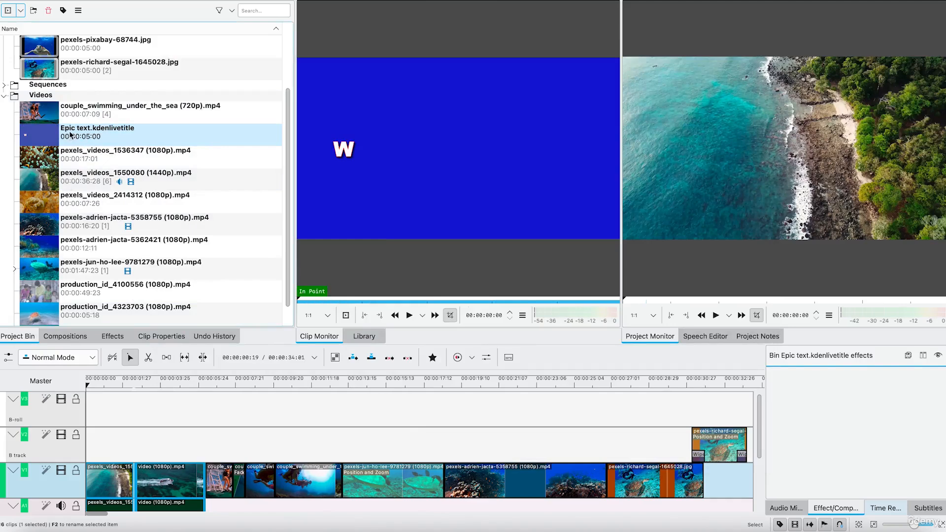
Step: Place the Epic text title at the start of the B track and trim it to about 2 seconds
drag(70, 133, 78, 446)
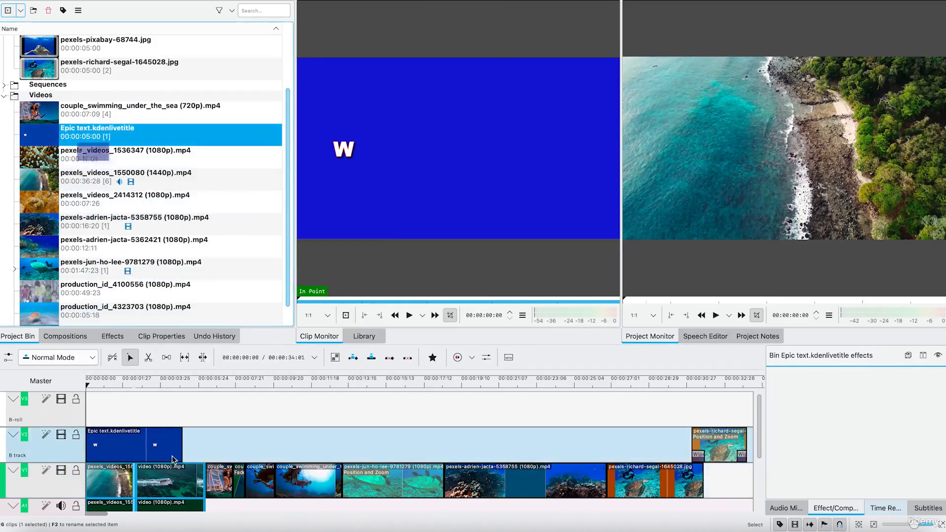
drag(182, 445, 126, 446)
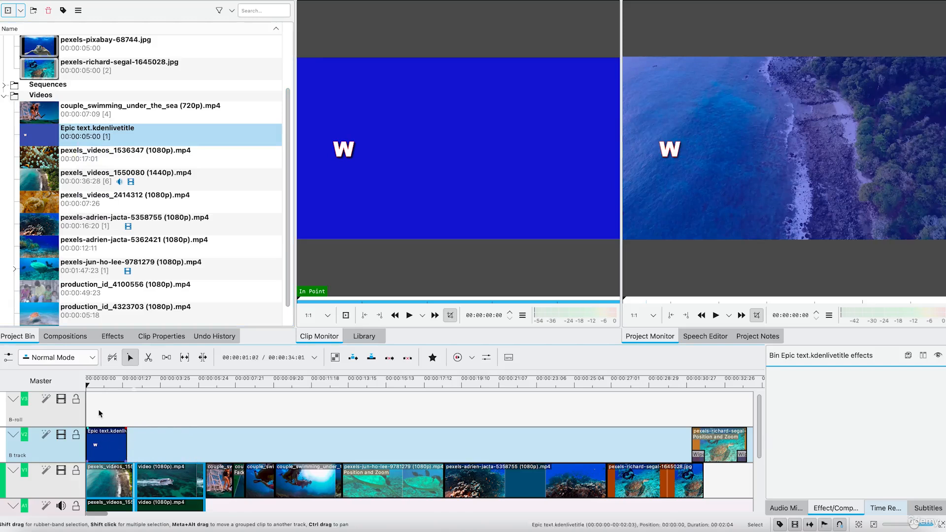
Step: Play the timeline from the start twice to preview the title's typewriter effect over the footage
click(72, 377)
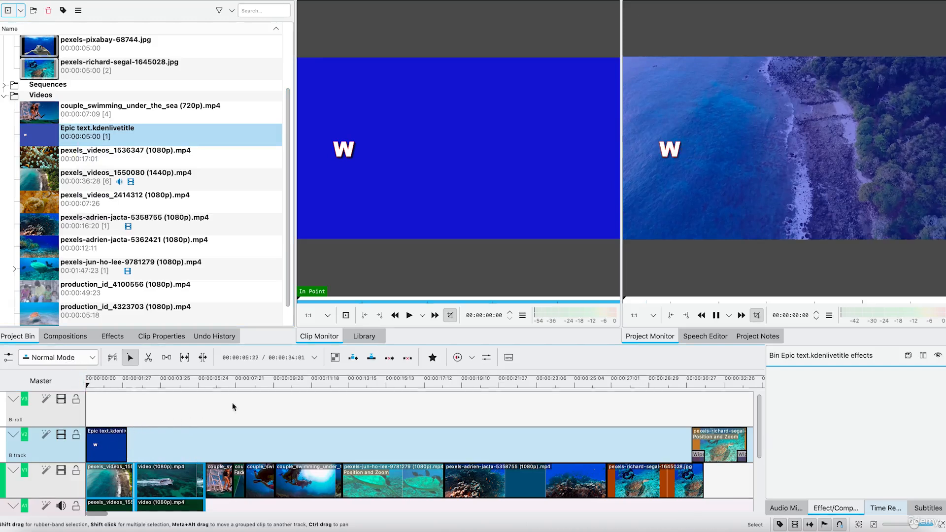
key(space)
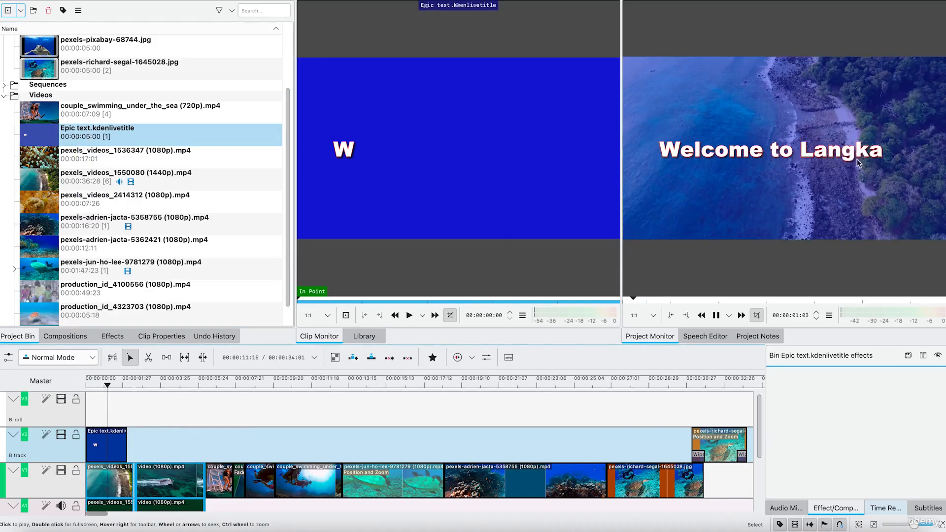
key(space)
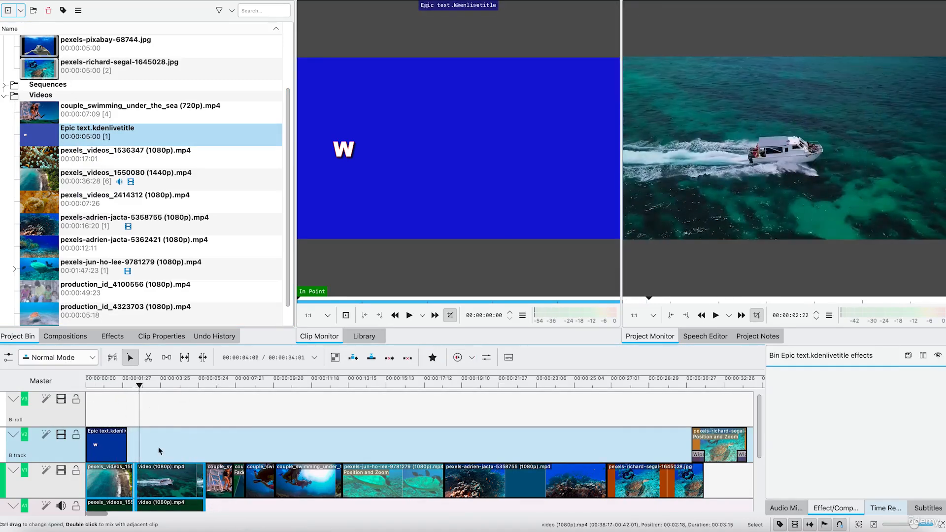
drag(141, 391, 3, 382)
key(space)
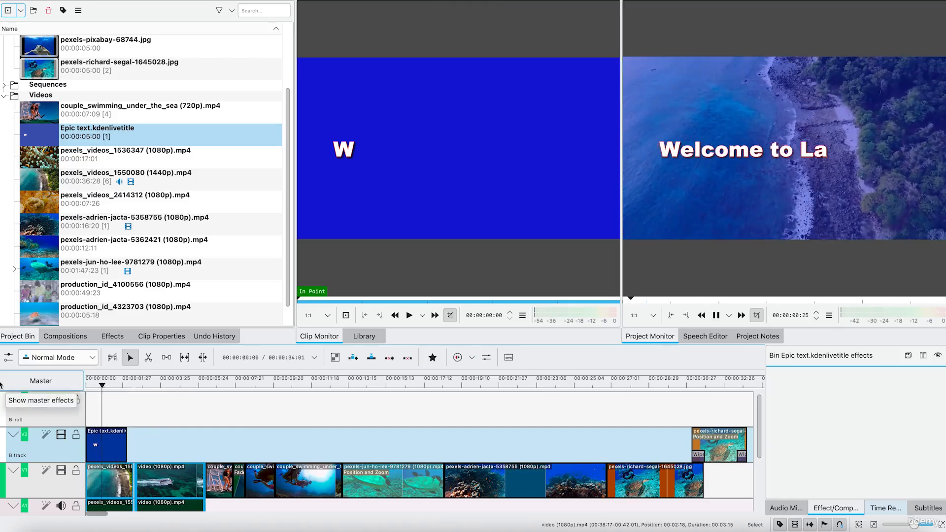
key(space)
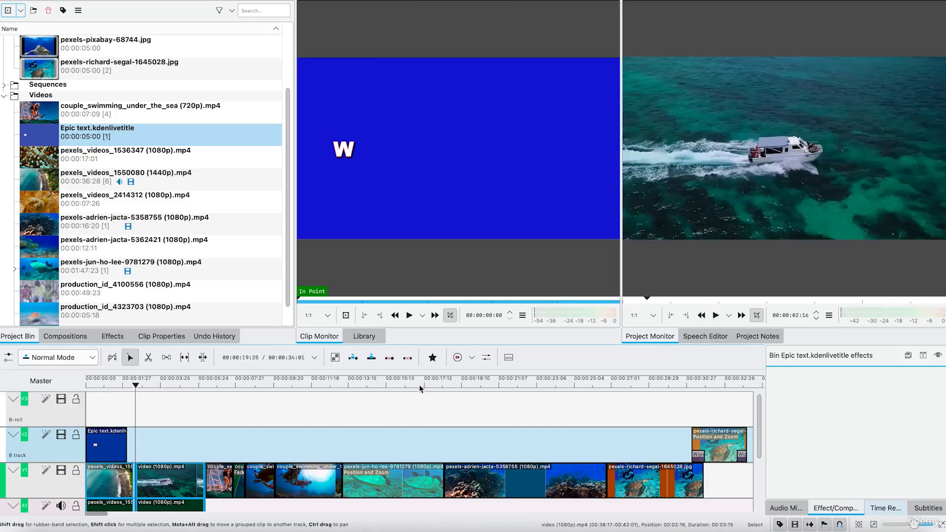
click(107, 406)
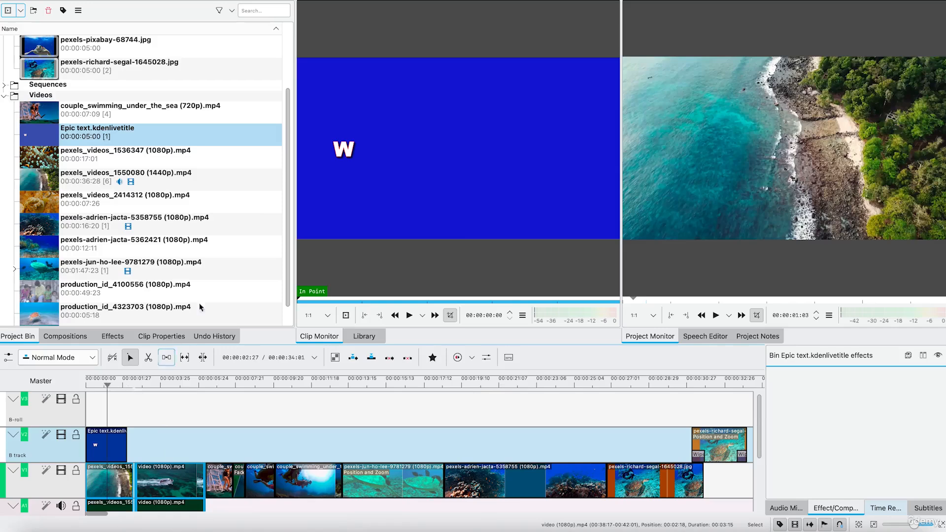
Step: Edit the Epic text title, set its guide color to cyan, and save the change in the project only
right_click(77, 141)
mouse_move(87, 148)
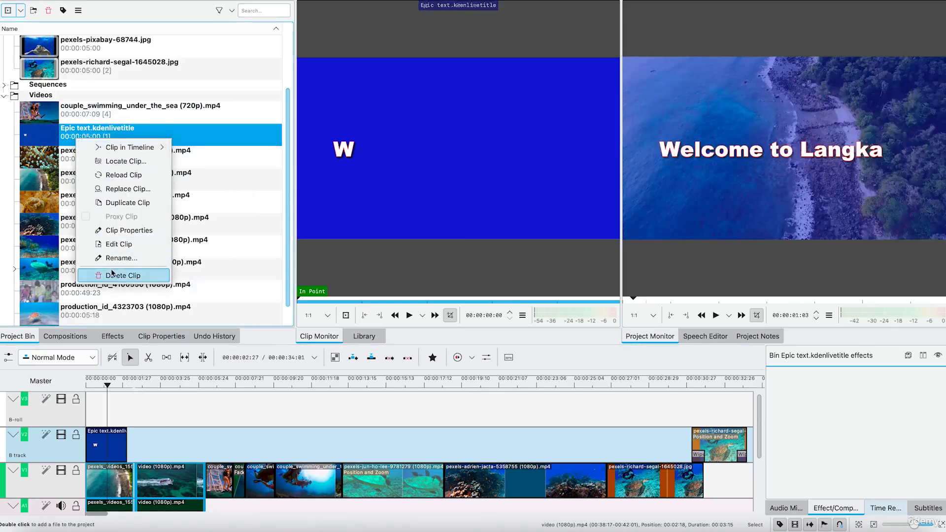
click(127, 244)
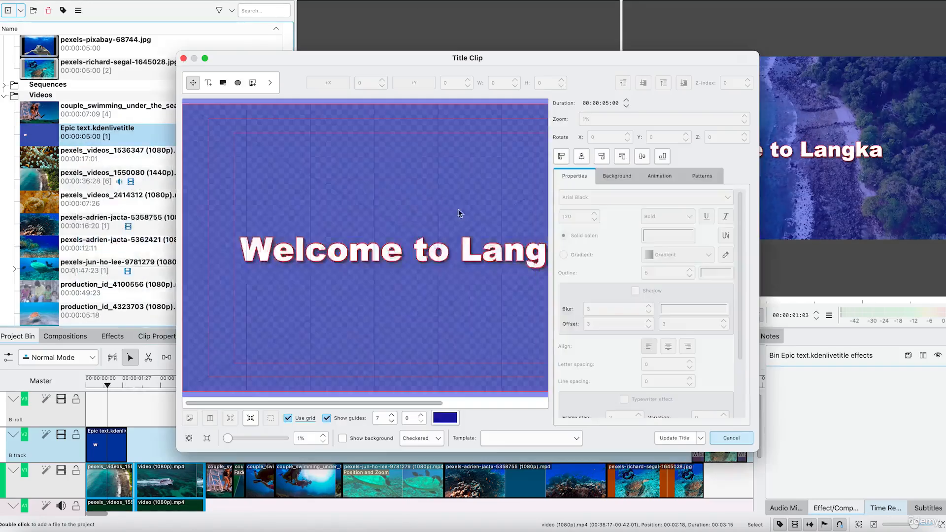
click(454, 420)
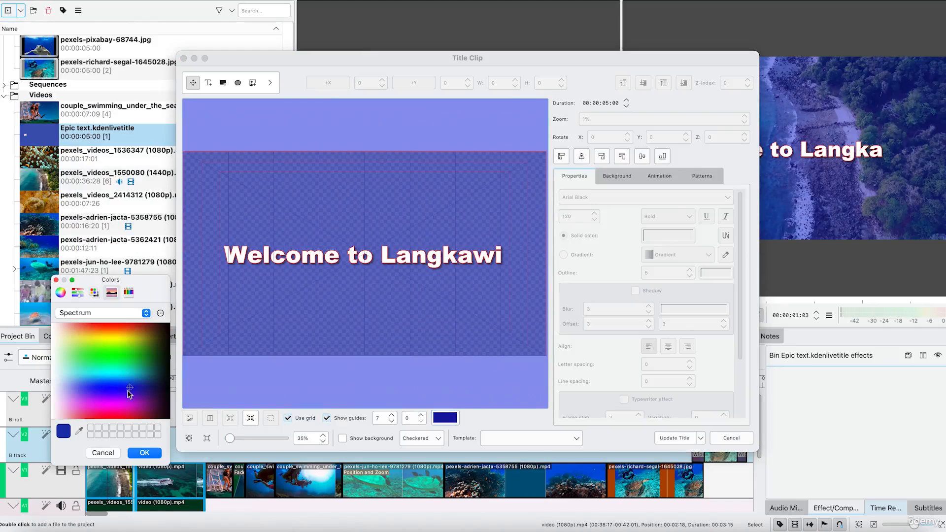
click(119, 376)
click(145, 453)
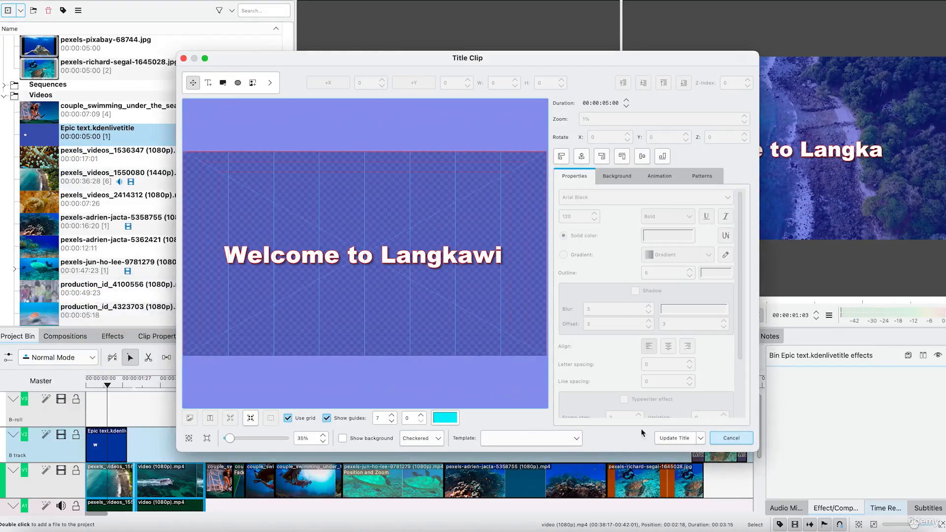
click(669, 439)
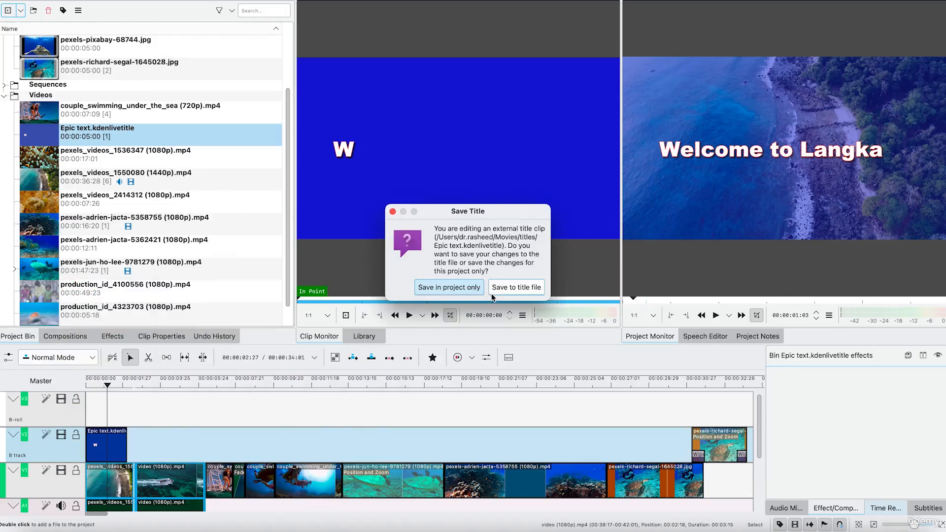
click(449, 288)
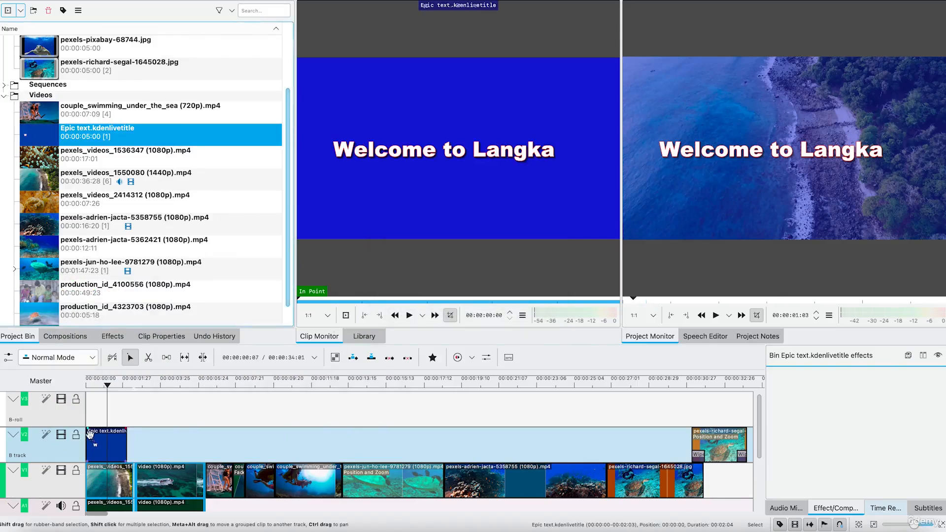
Step: Try to overwrite the timeline at the playhead with the Epic text title from the project bin and play the result from the start
click(109, 452)
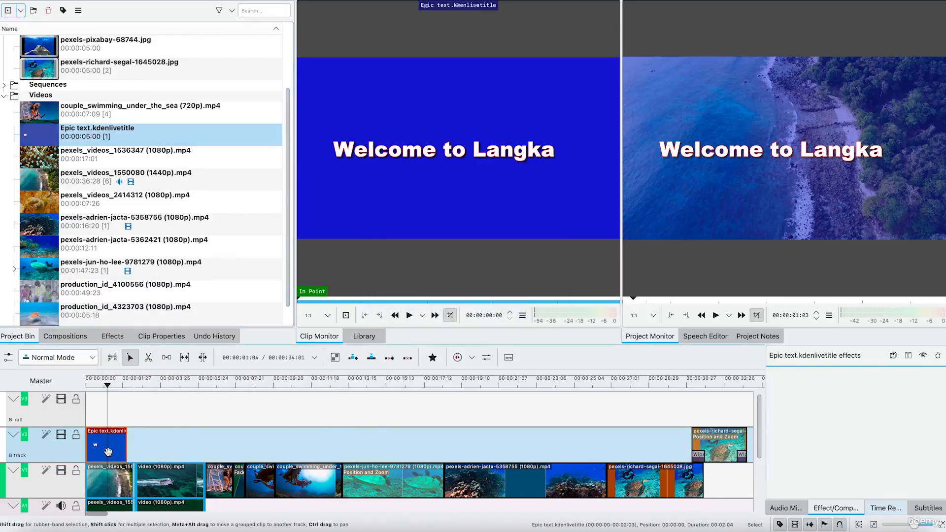
click(148, 132)
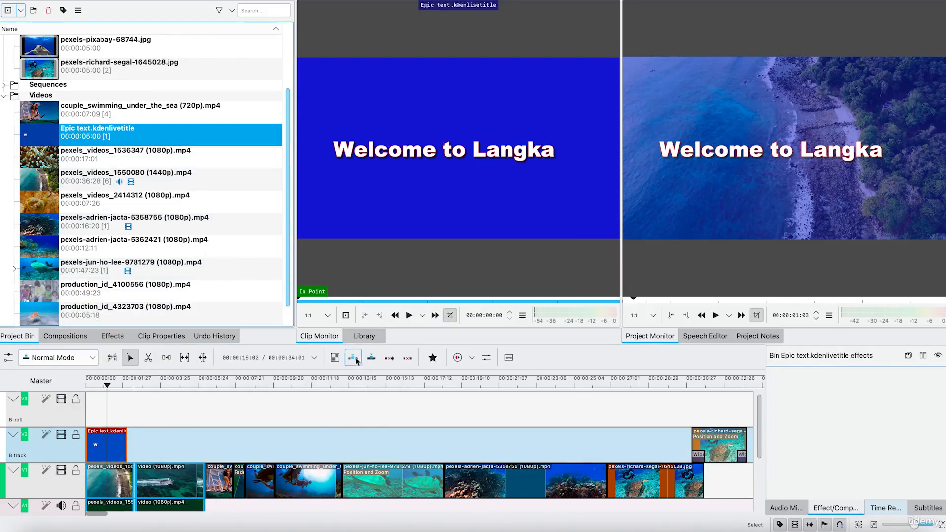
click(371, 359)
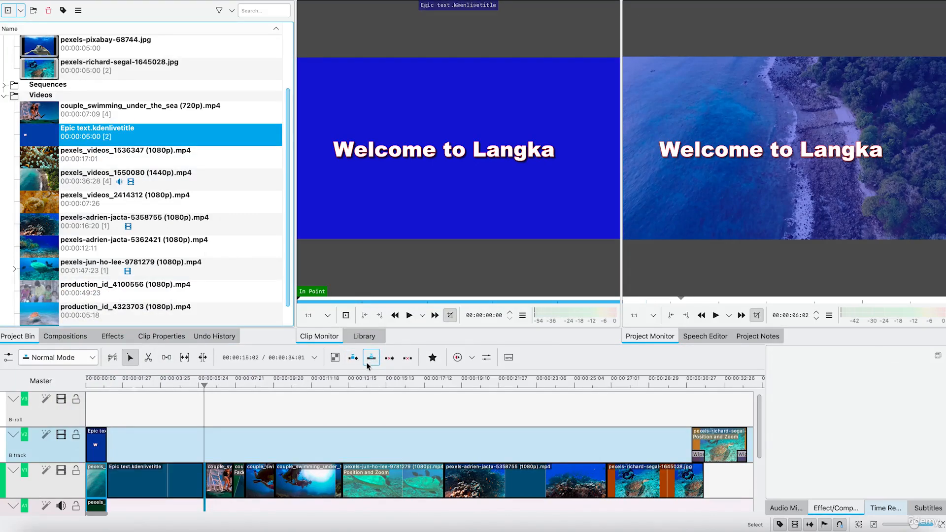
drag(202, 387, 9, 404)
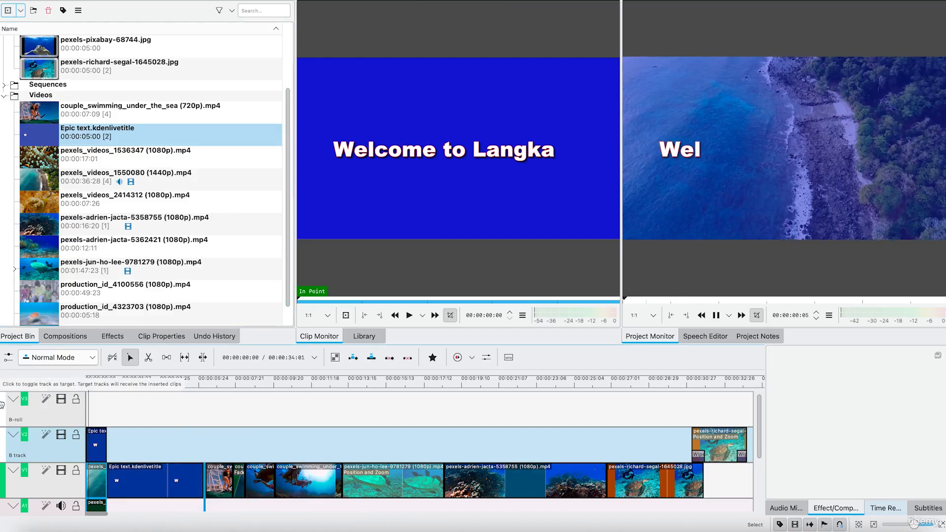
key(space)
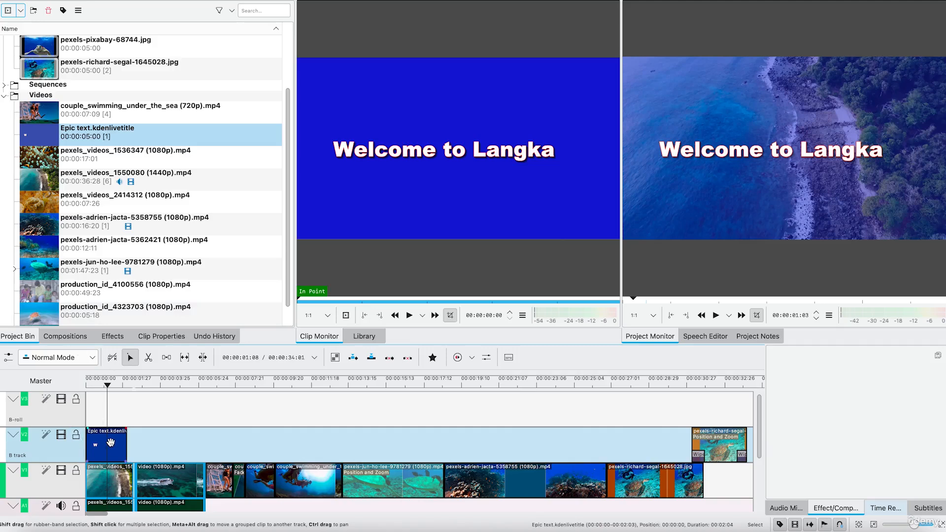
Step: Replace the trimmed title clip on the B track with the updated Epic text title, placed at the timeline start
click(111, 445)
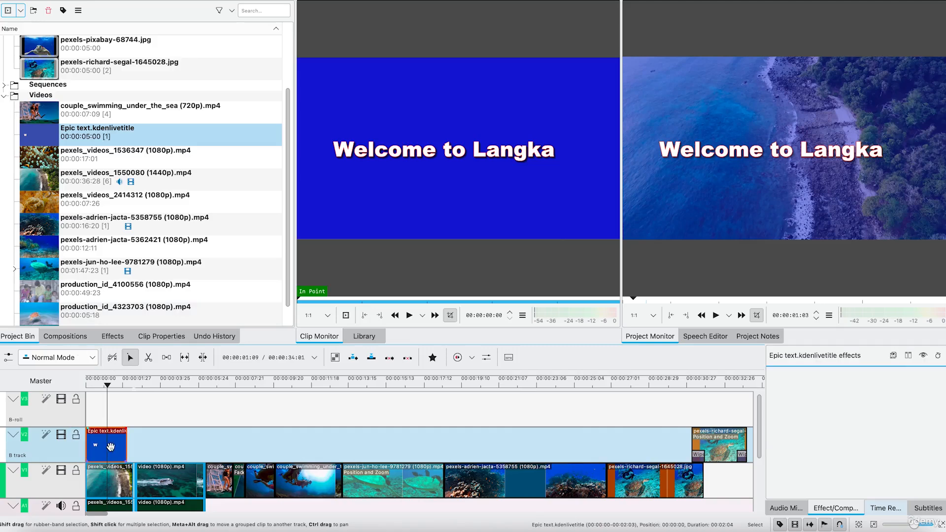
right_click(112, 445)
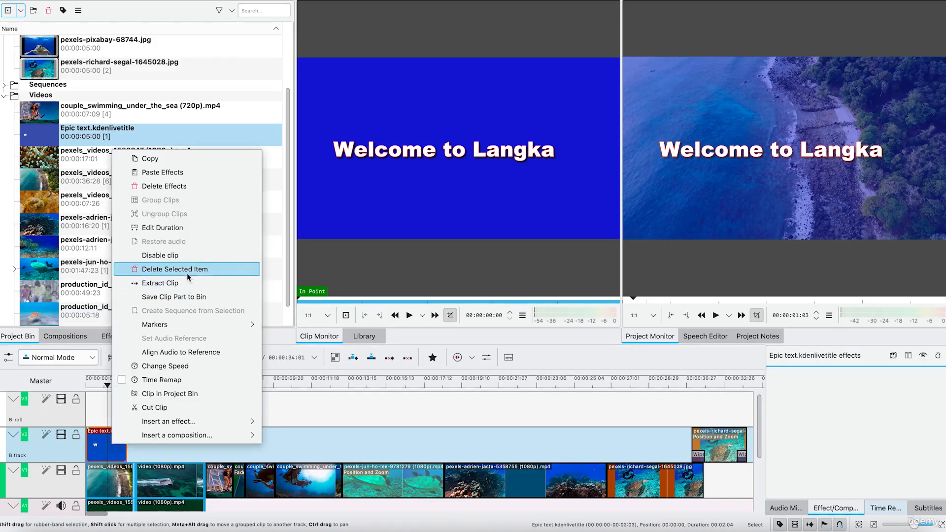
click(163, 268)
drag(80, 137, 87, 449)
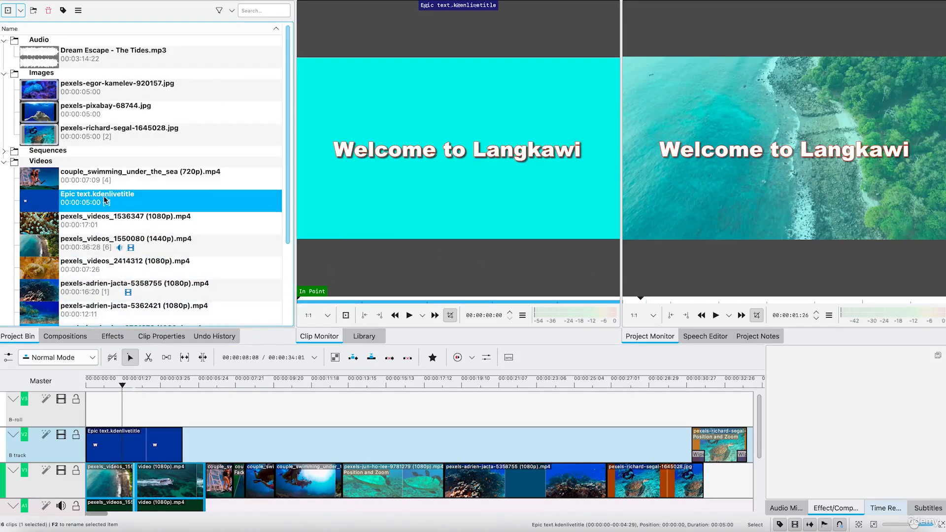
Step: Edit the Epic text title in the project bin, change its background color to turquoise, and update the title
right_click(82, 203)
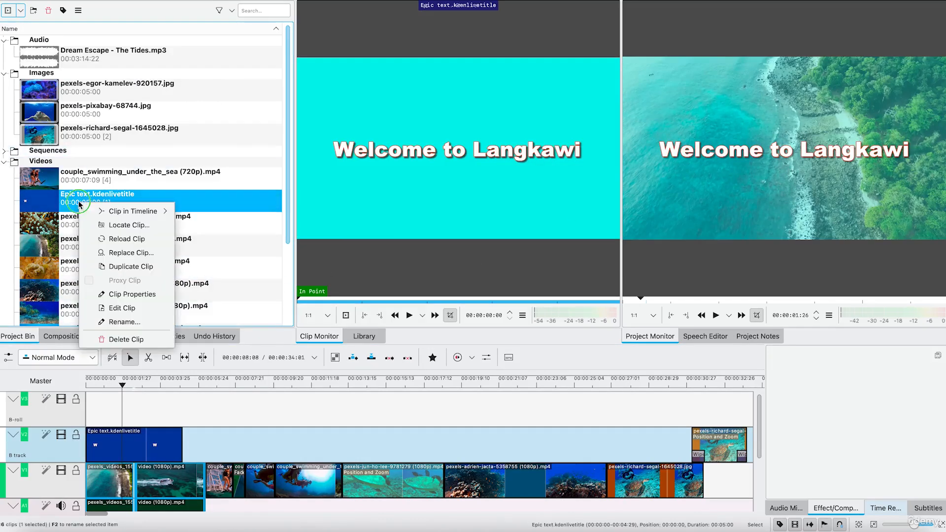
click(127, 308)
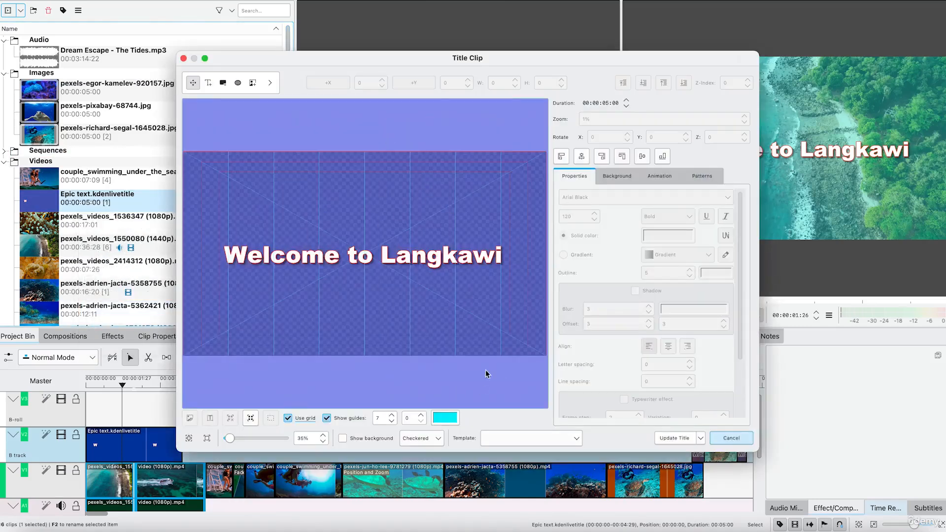
click(617, 177)
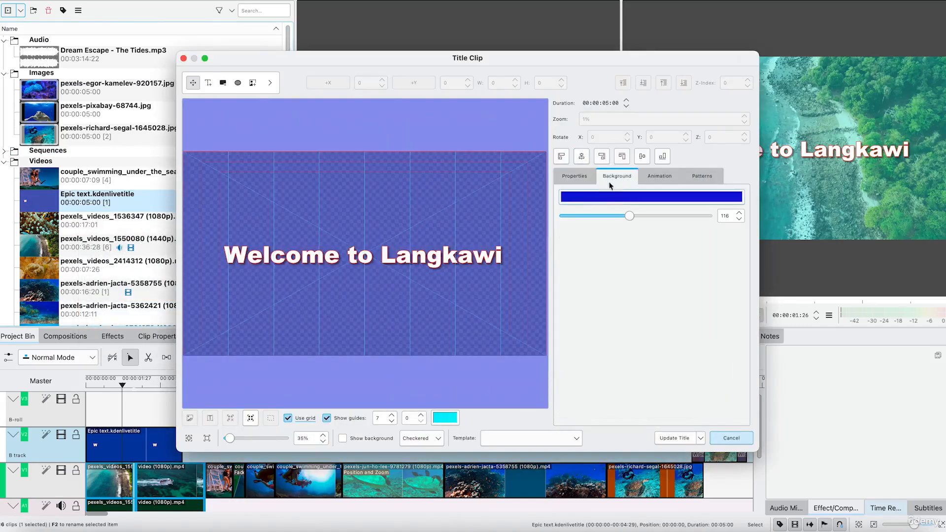
click(630, 197)
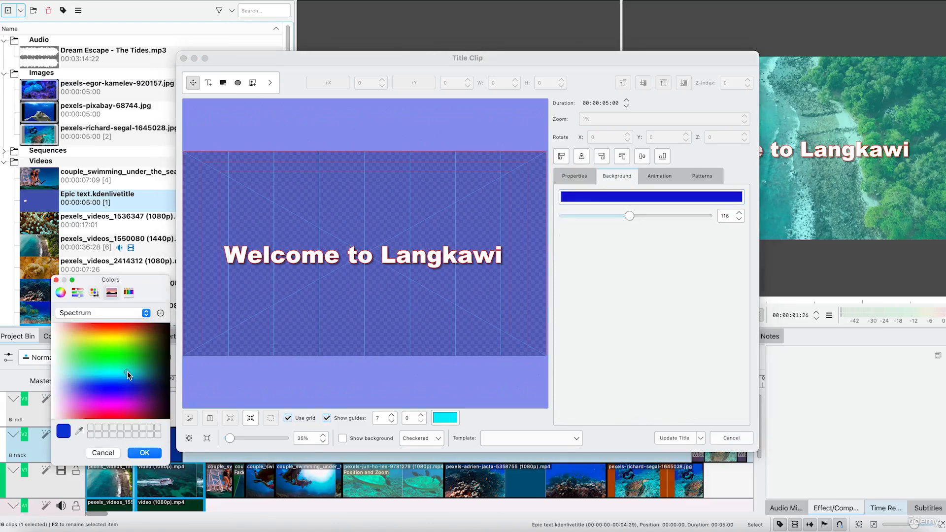
click(128, 375)
click(149, 453)
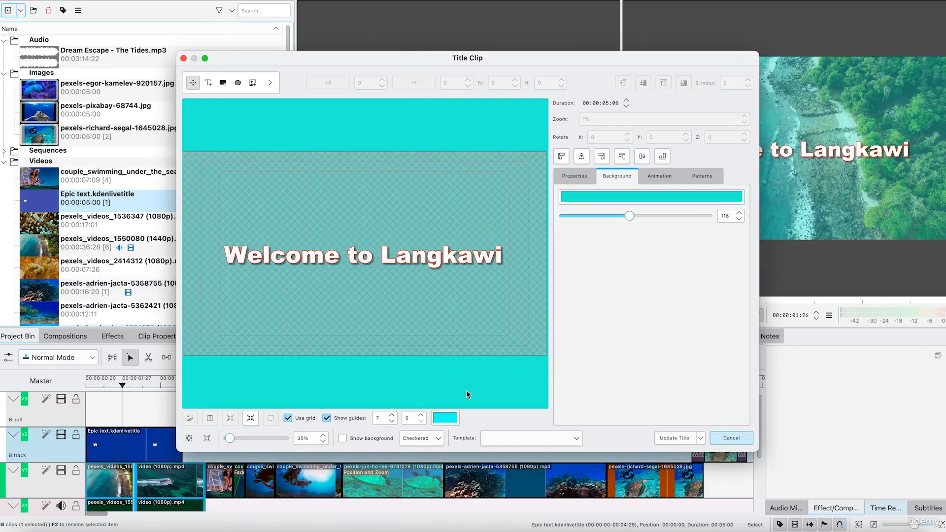
click(673, 440)
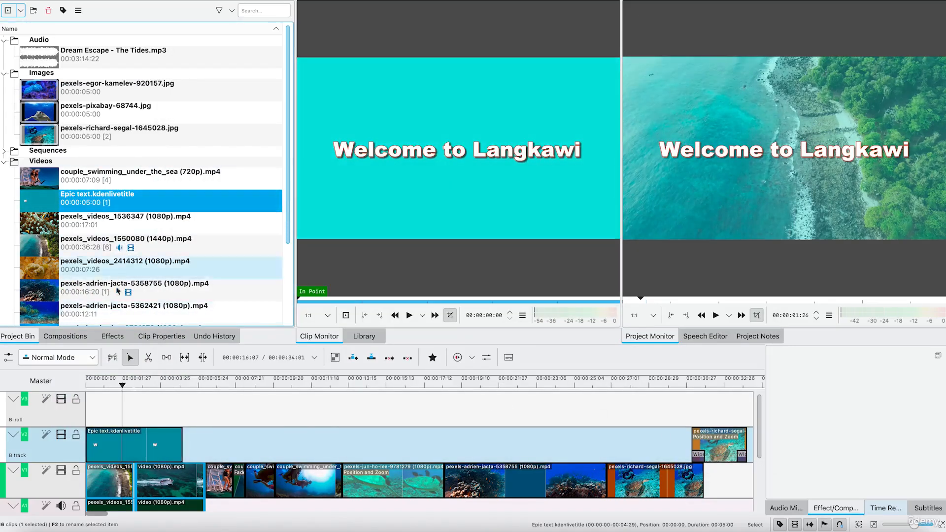
Step: Play the timeline from the start to preview the title's turquoise background over the first two video clips
click(33, 365)
key(Home)
key(space)
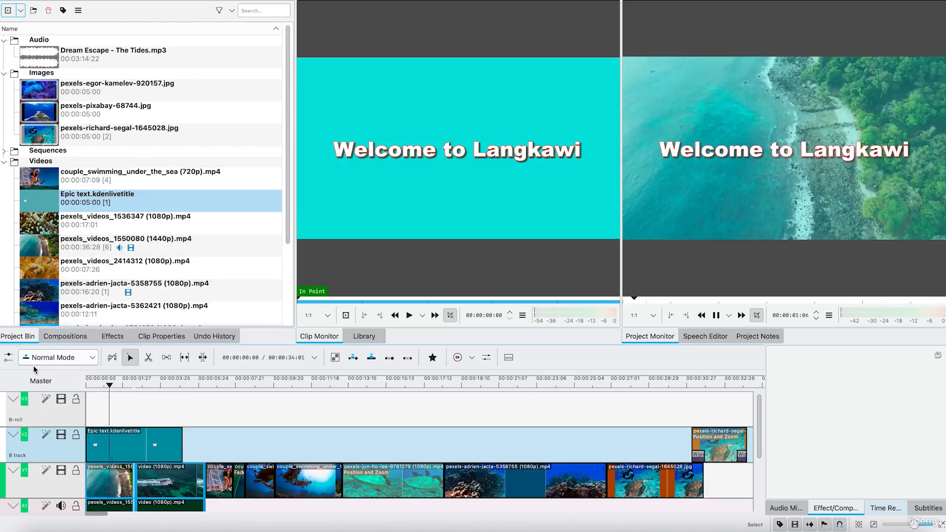
key(space)
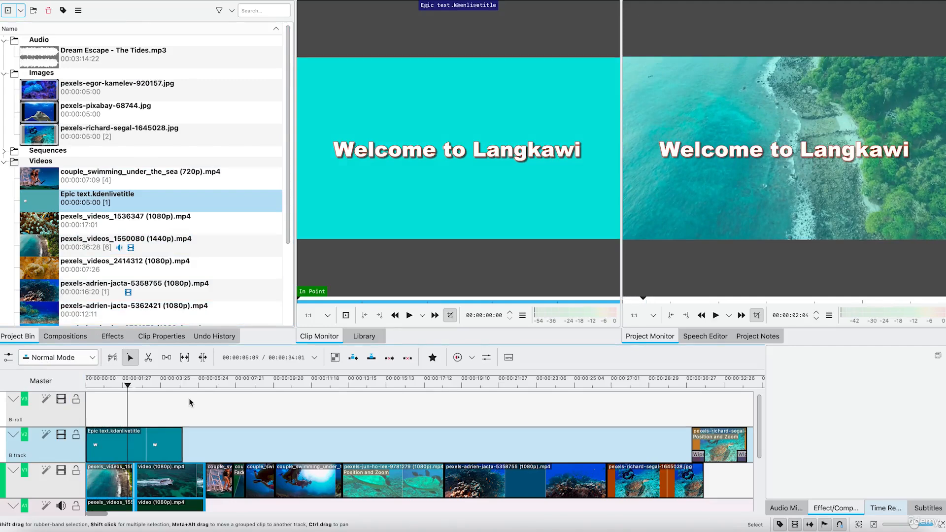
key(space)
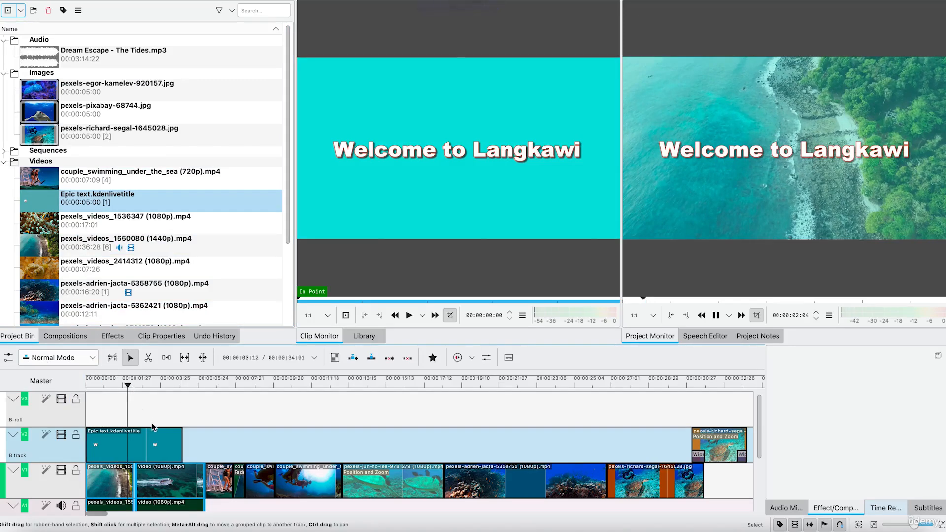
key(space)
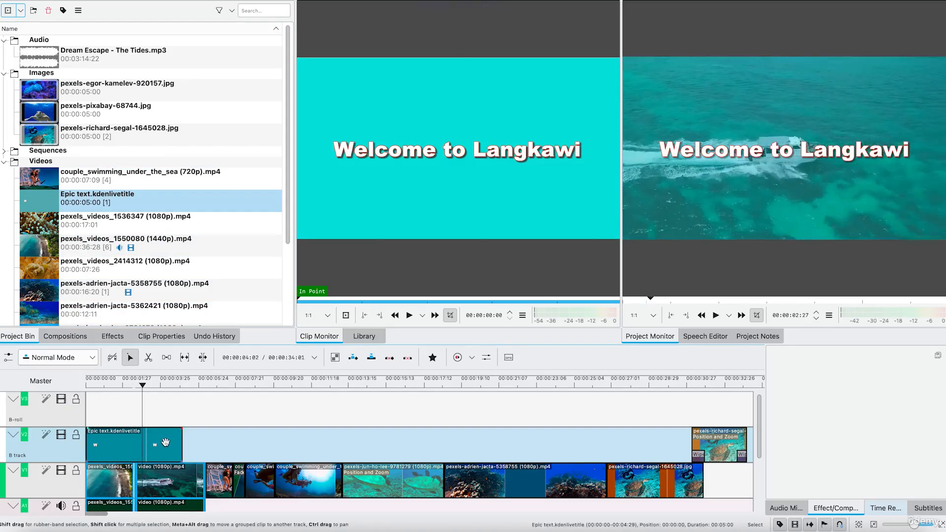
Step: Trim the end of the Epic text clip to match the first video clip's end and play from the start
click(165, 442)
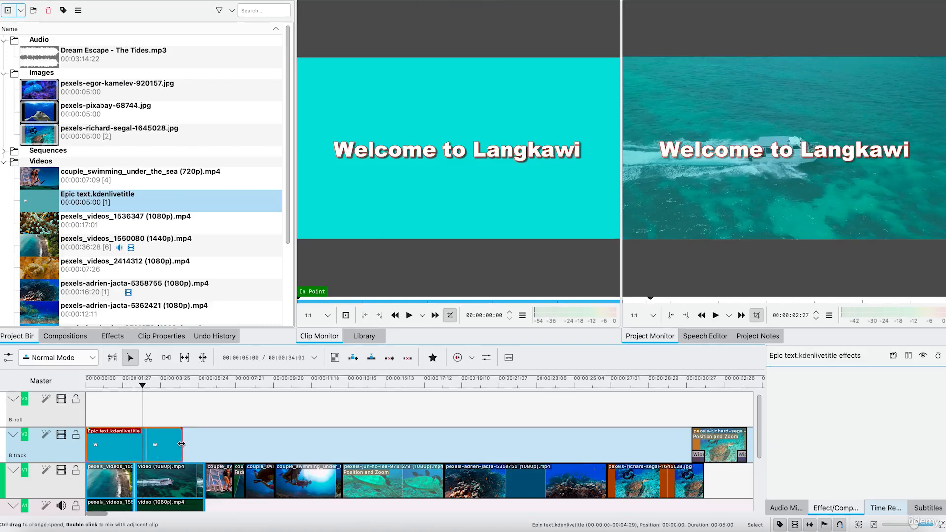
drag(182, 444, 135, 443)
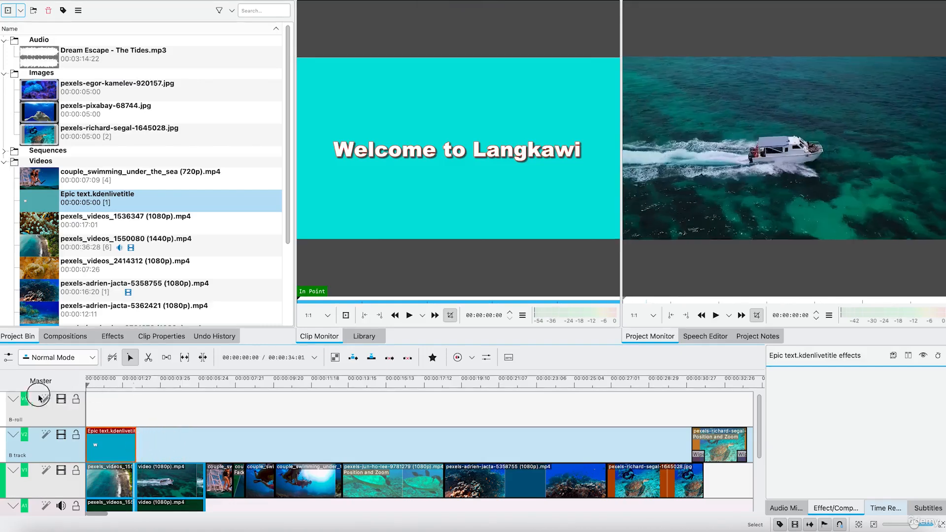
key(Home)
key(space)
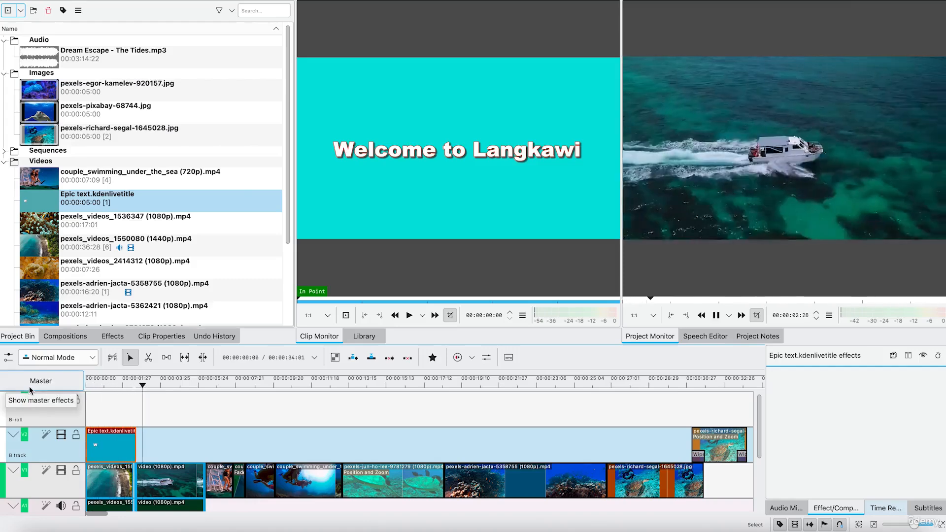
key(space)
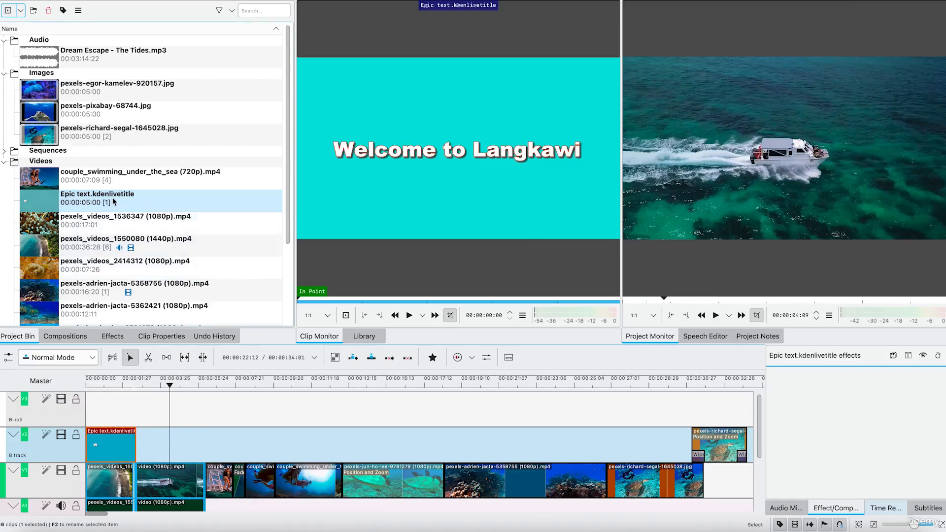
Step: Start a new title clip and add the text "Enjoying the moment" to its canvas
click(17, 10)
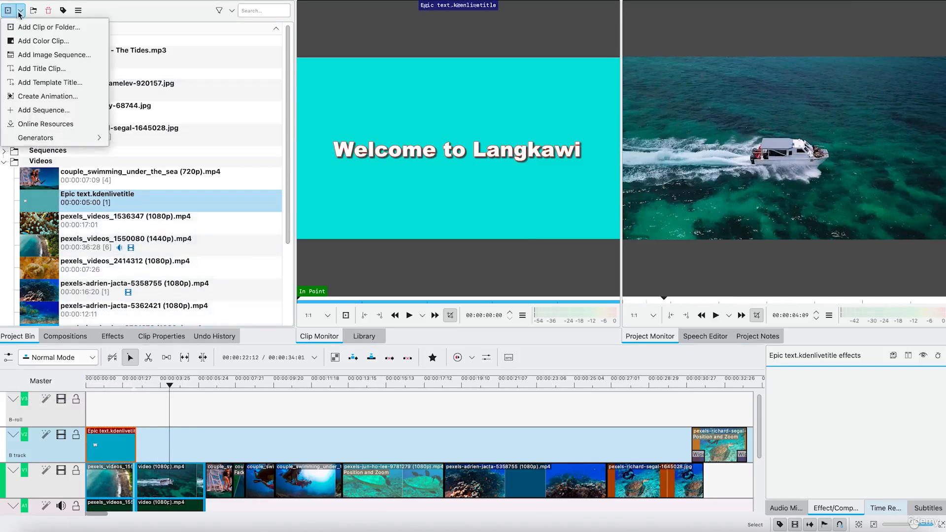
click(40, 68)
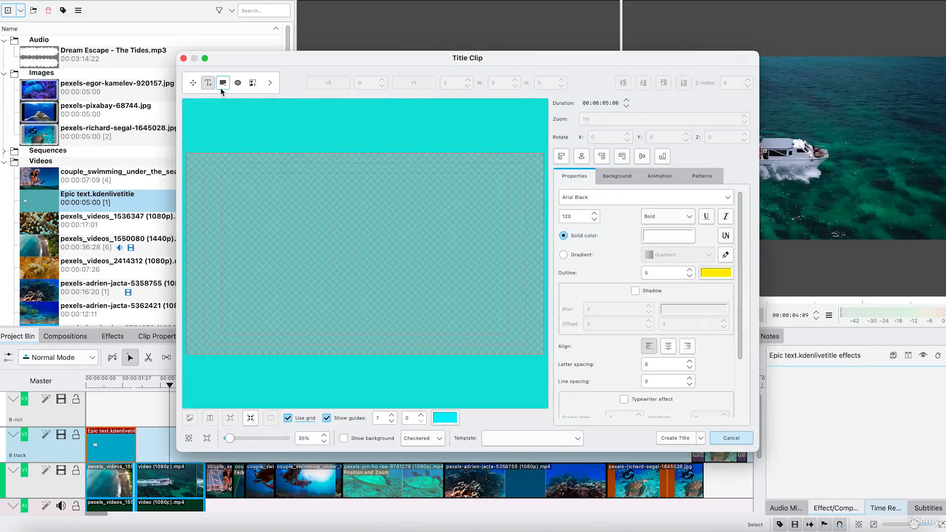
click(239, 256)
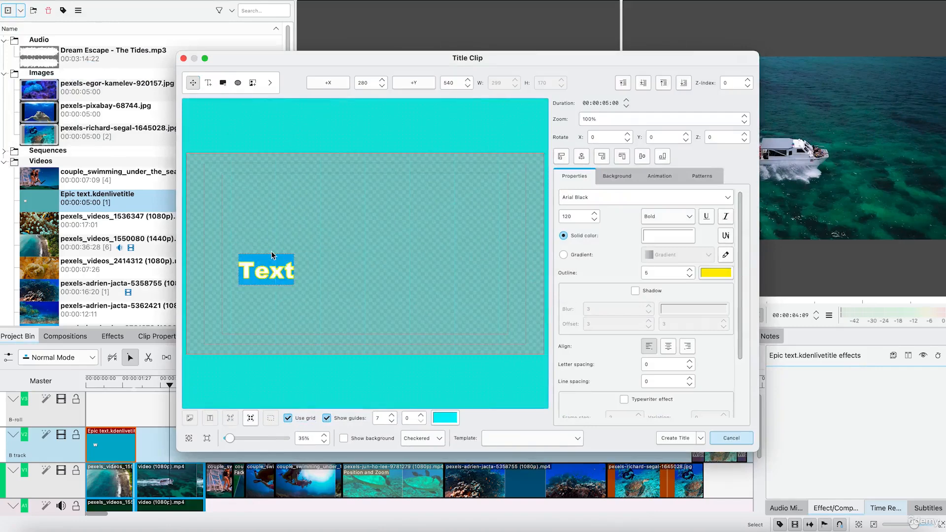
text(E)
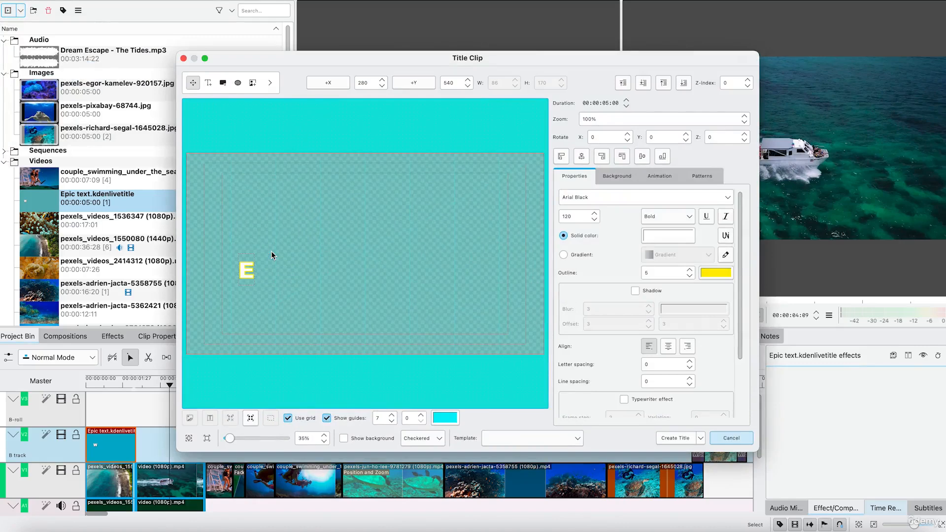
double_click(249, 277)
click(249, 277)
text(njoying the moment)
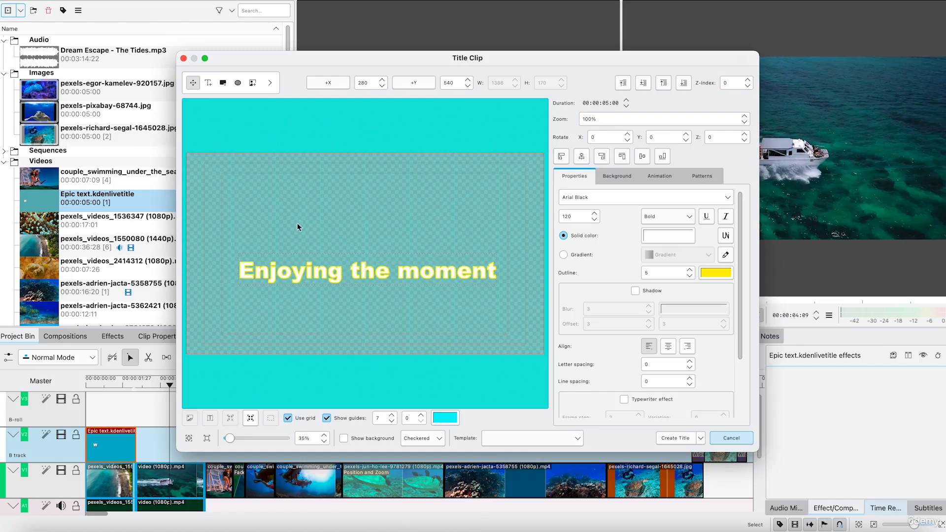
Step: Center the "Enjoying the moment" text in the frame, and move it down near the lower edge at about X 240, Y 800
click(581, 157)
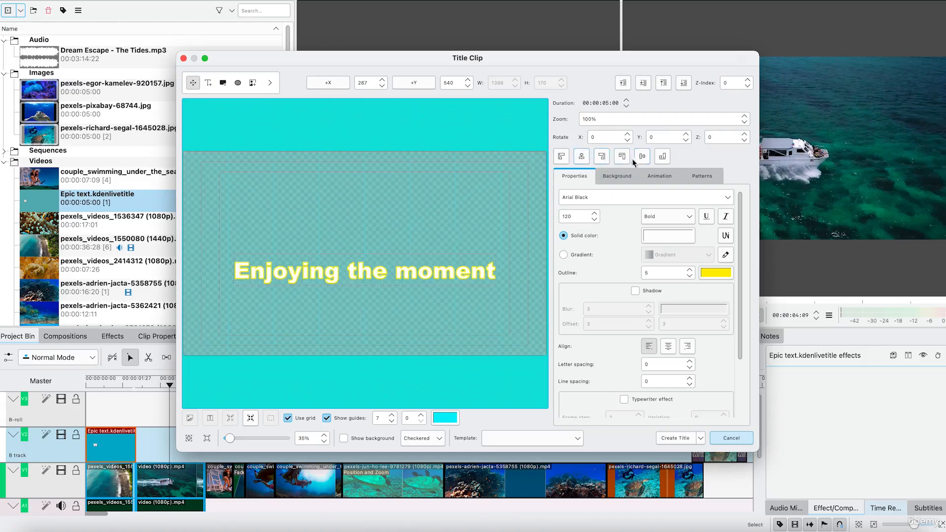
click(642, 156)
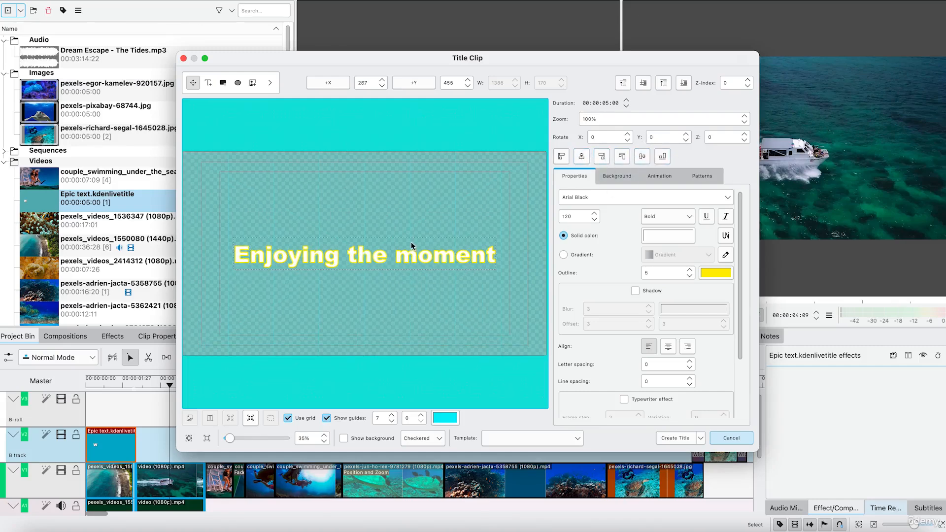
double_click(395, 252)
click(380, 266)
click(362, 300)
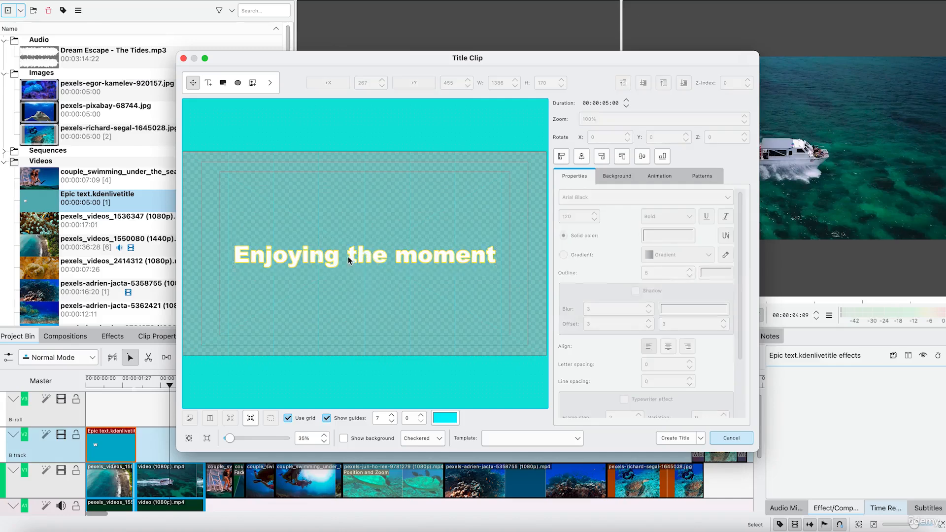
click(349, 262)
drag(348, 269, 349, 338)
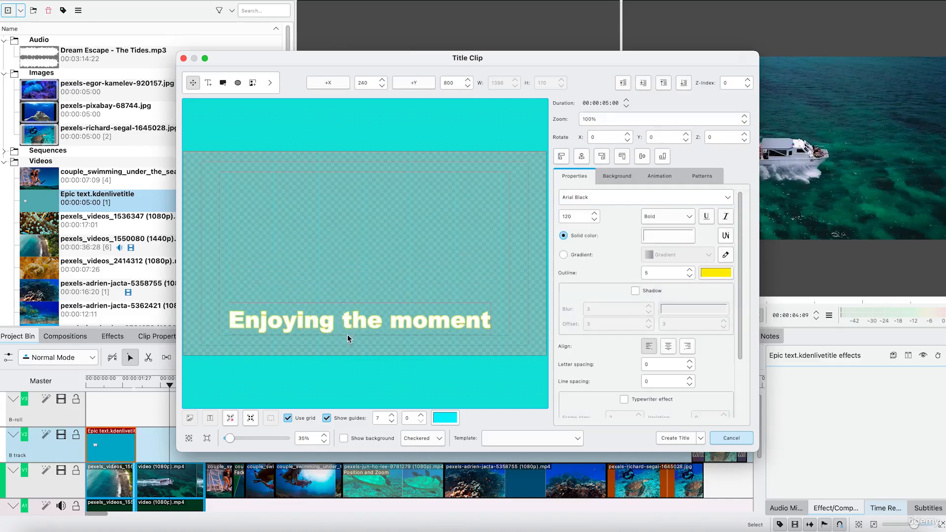
Step: Draw a rectangle about 494 by 205 above the text and a small ellipse placed just right of the text
click(223, 83)
drag(259, 213, 352, 251)
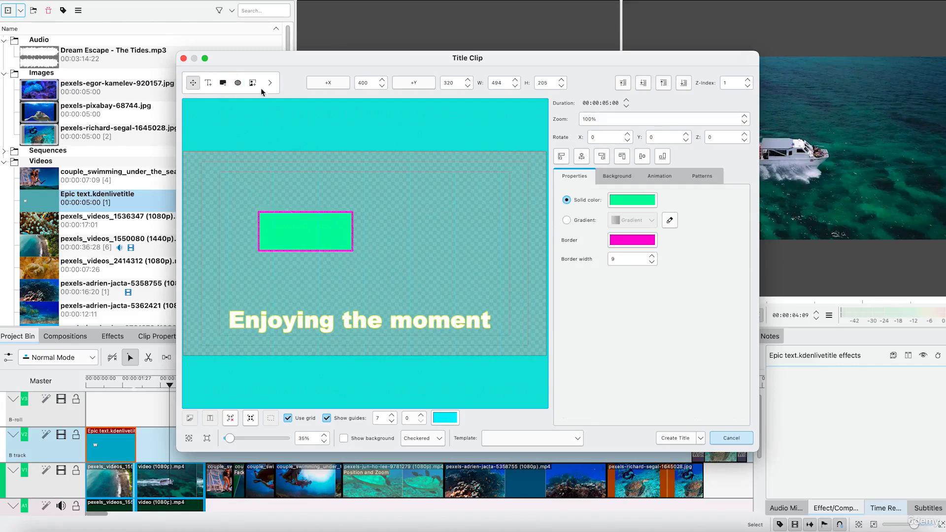
click(237, 82)
drag(441, 202, 461, 211)
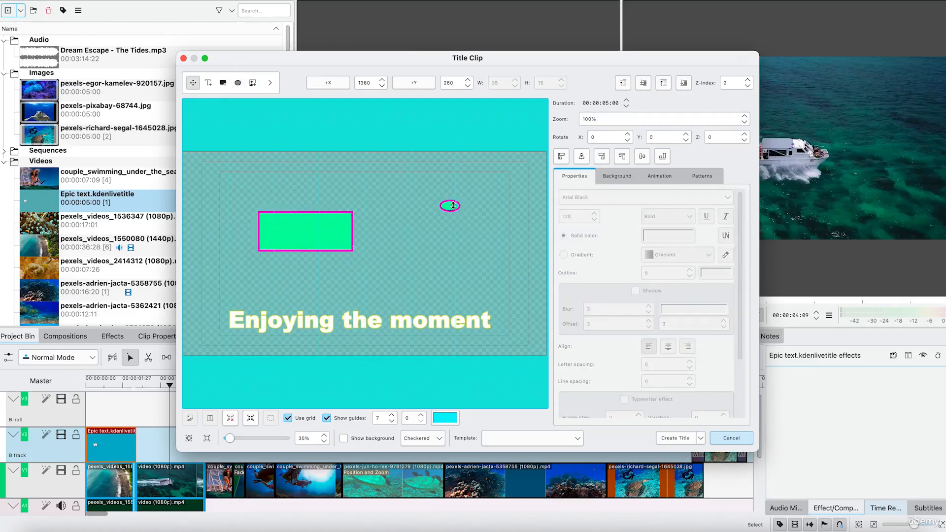
drag(454, 206, 518, 314)
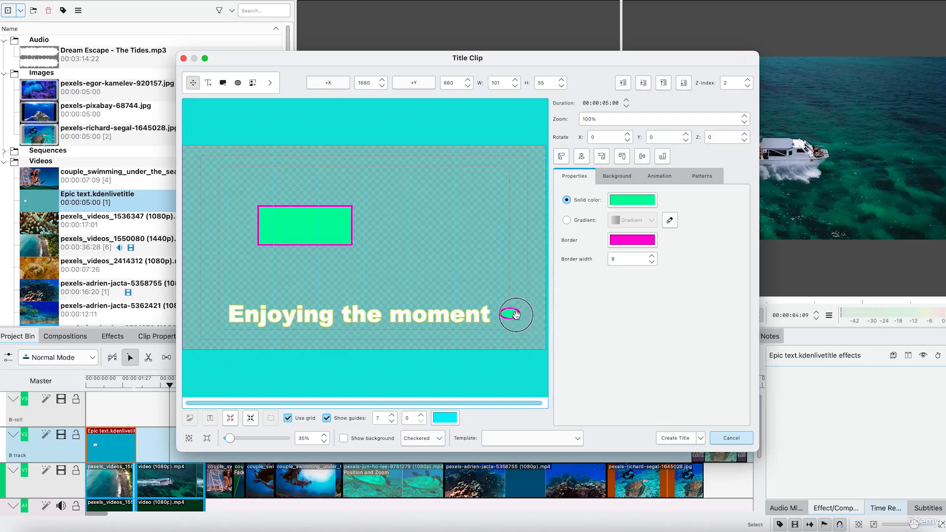
Step: Shrink the rectangle to a square of about 60 by 60 just left of the text and create the title
click(315, 228)
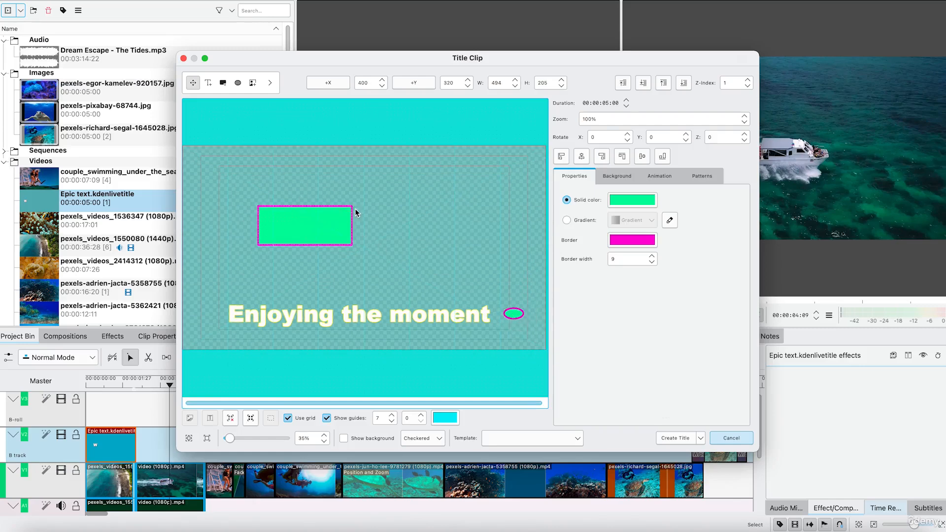
drag(353, 207, 271, 238)
click(279, 246)
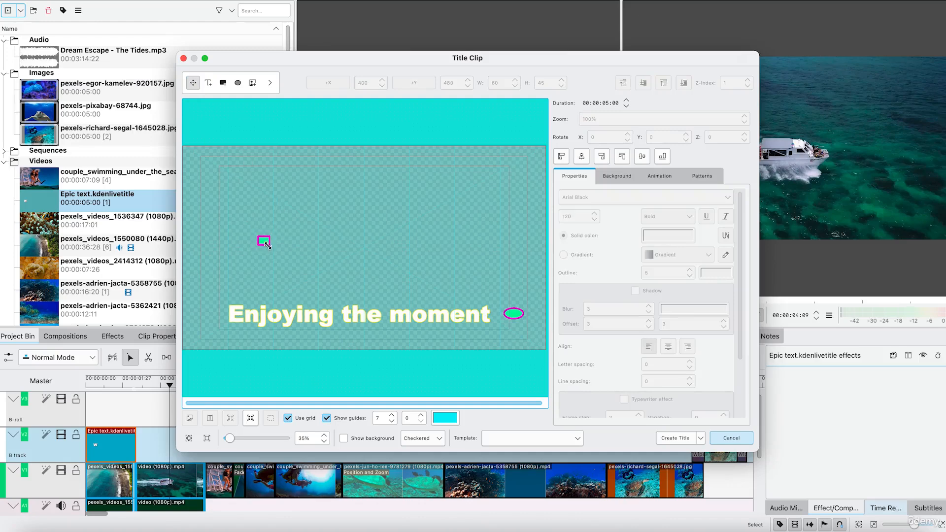
drag(266, 245, 223, 319)
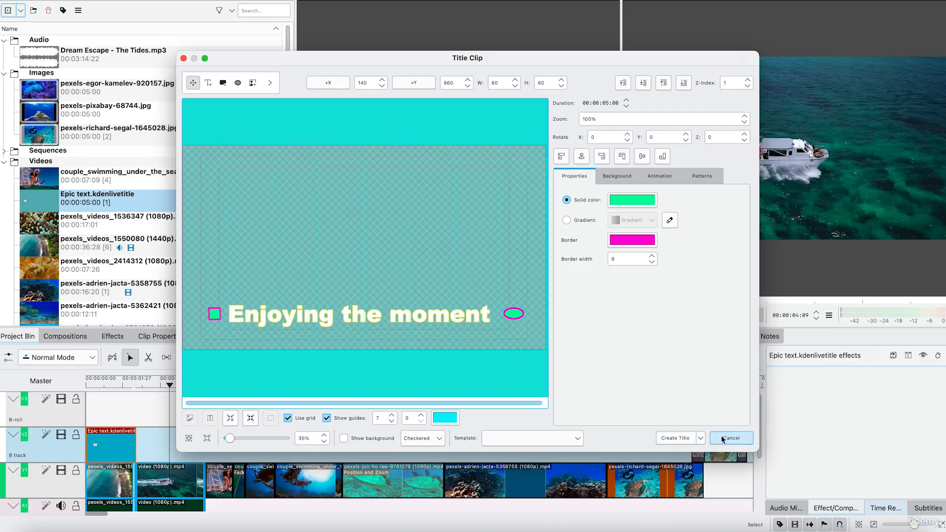
click(676, 438)
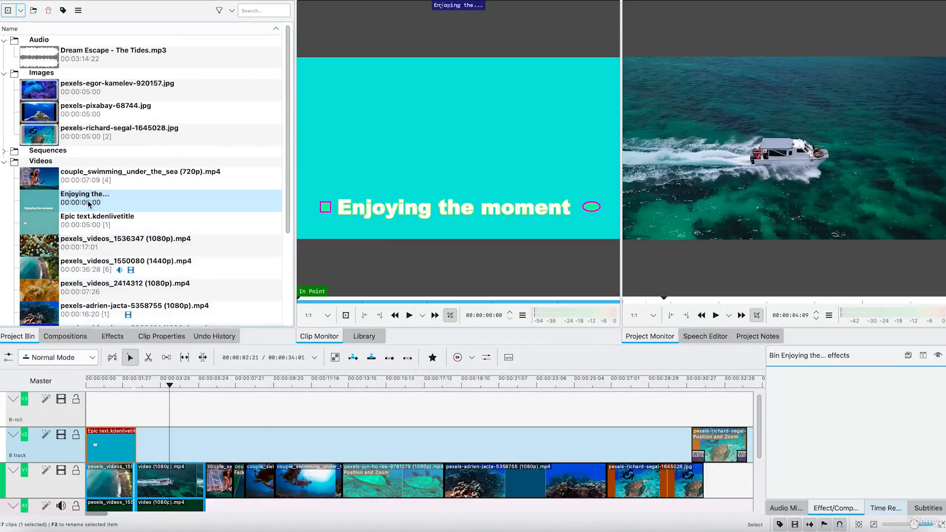
Step: Place the "Enjoying the moment" title on the B track at 03:06, shortened to end over the boat clip, and preview it
drag(79, 197, 148, 425)
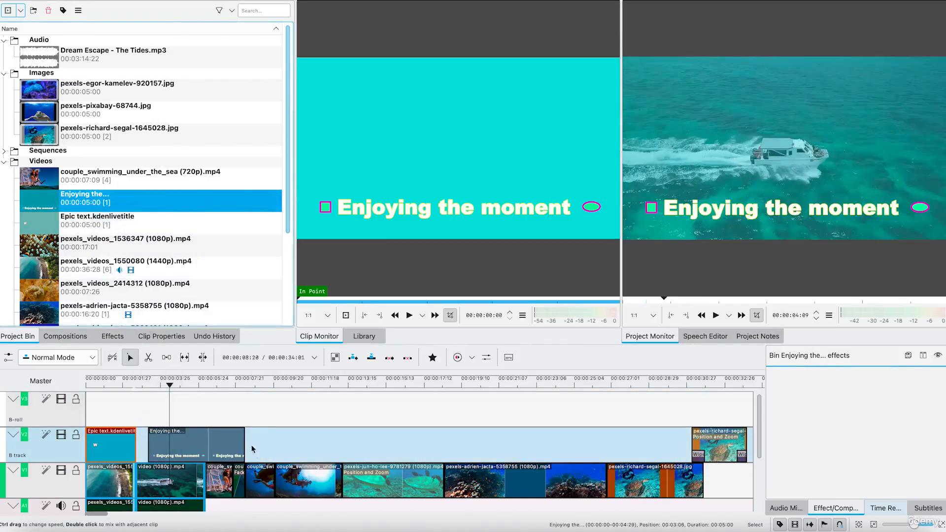
drag(244, 446, 191, 450)
drag(170, 382, 142, 380)
key(space)
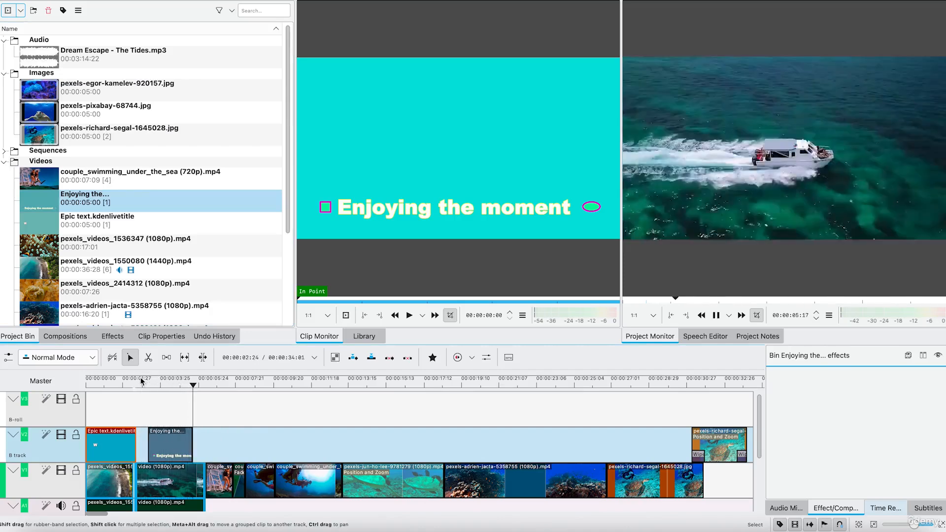
key(space)
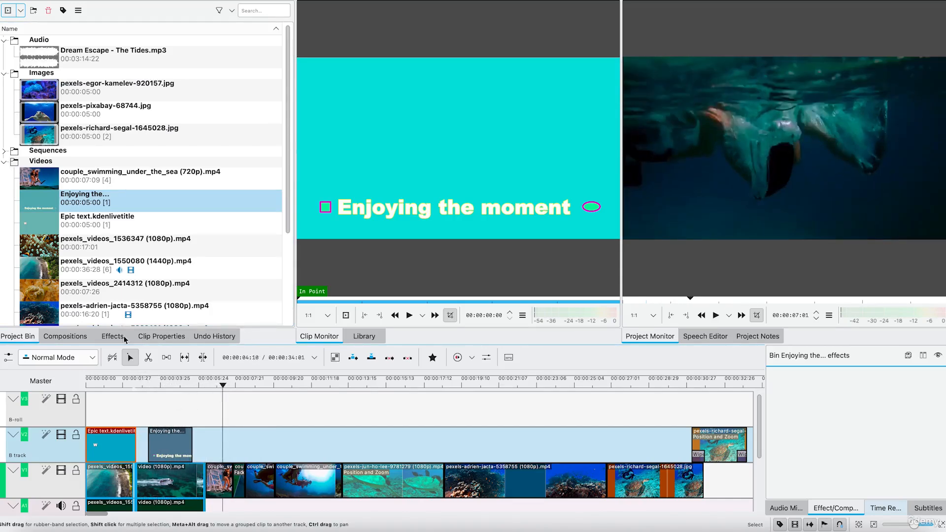
Step: Add a new title clip containing the text "Diving Adventure"
click(20, 10)
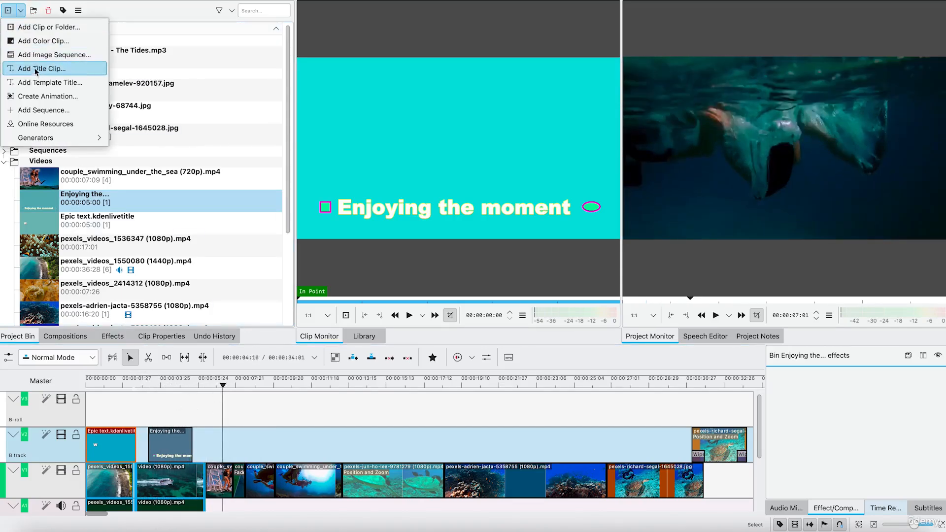
key(Return)
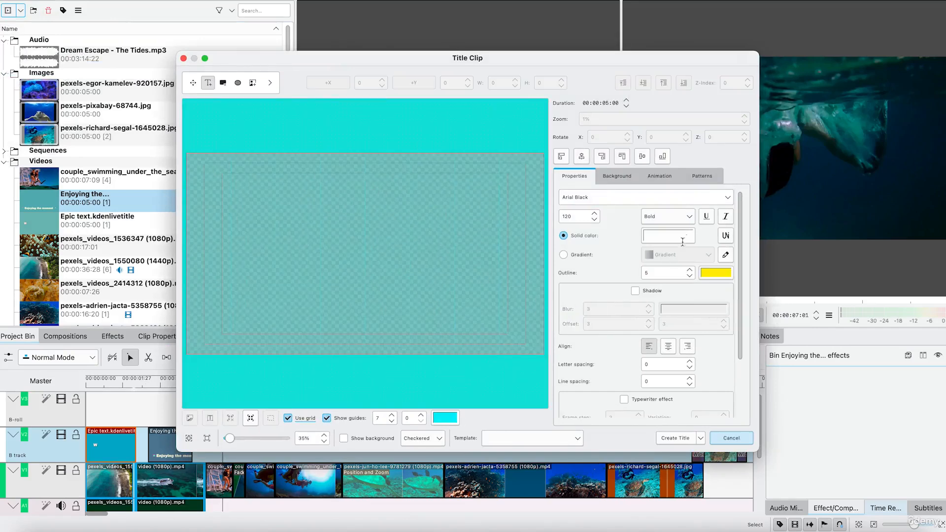
click(296, 289)
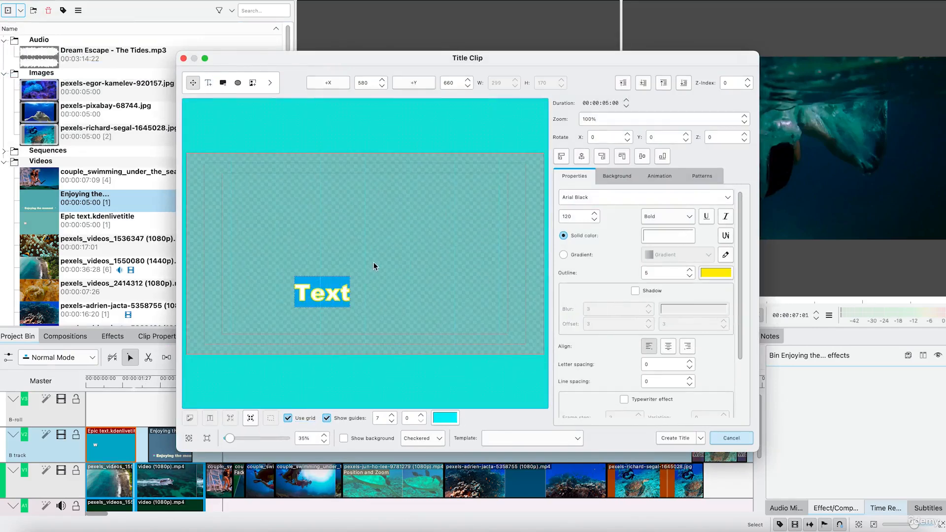
text(Diving)
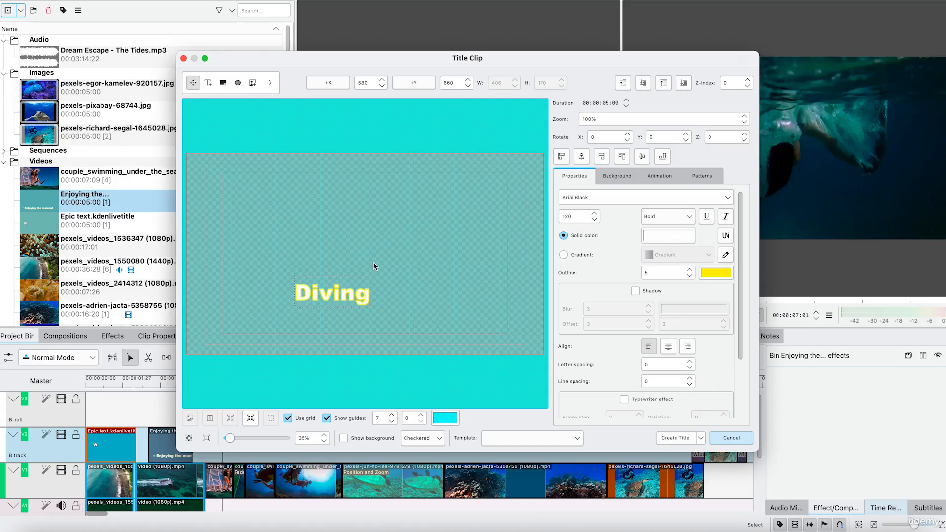
click(331, 289)
text(Adventure)
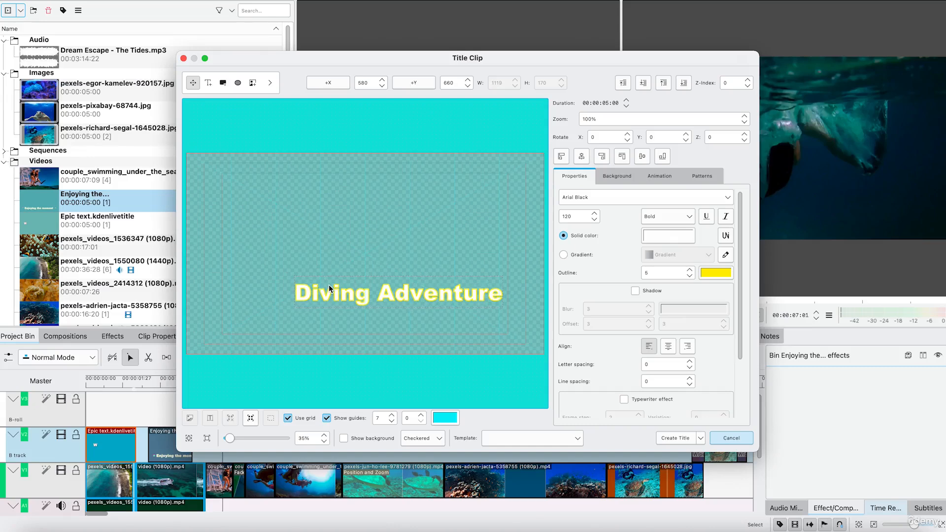
Step: Move the "Diving Adventure" text near the lower edge of the frame at about X 340, Y 780, and create the title
click(412, 331)
drag(401, 295, 356, 319)
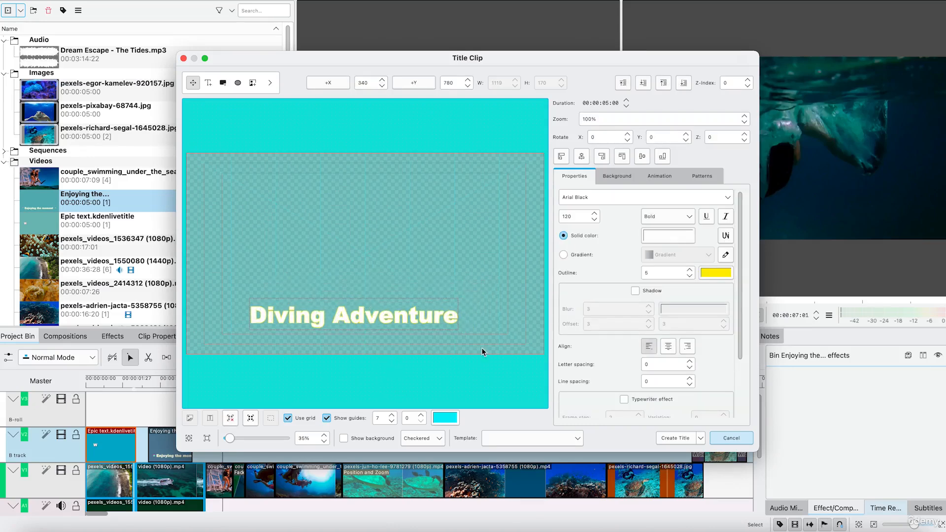
click(676, 438)
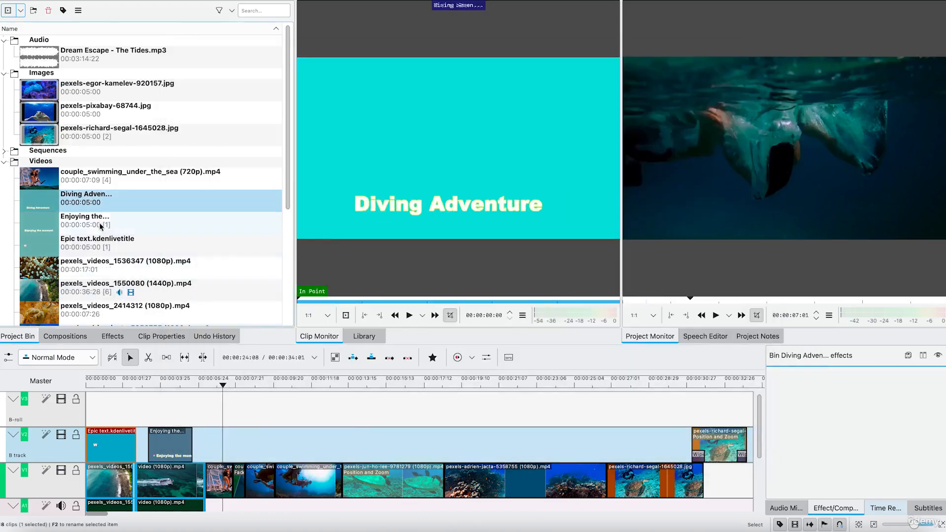
Step: Place the "Diving Adventure" title on the B track at 06:05, shorten it to end above the short swimming clips, and preview it
drag(100, 201, 207, 450)
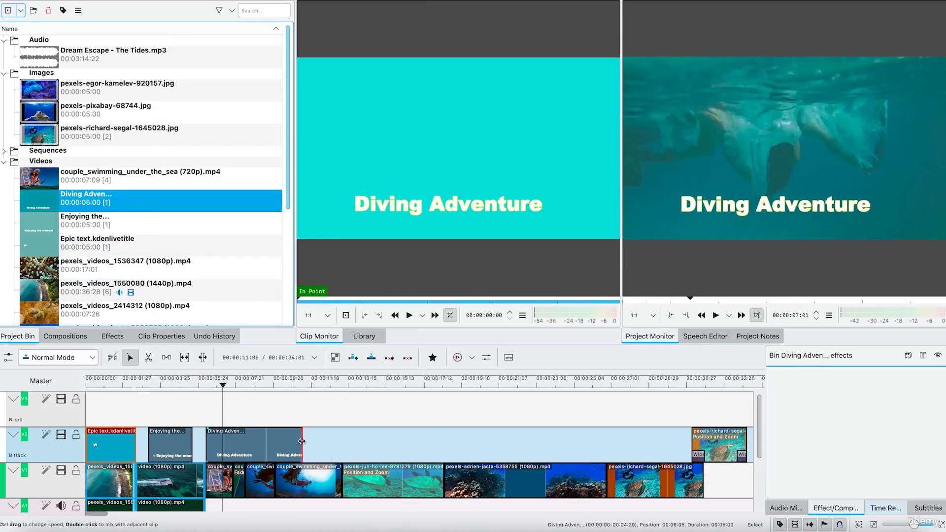
drag(302, 444, 246, 452)
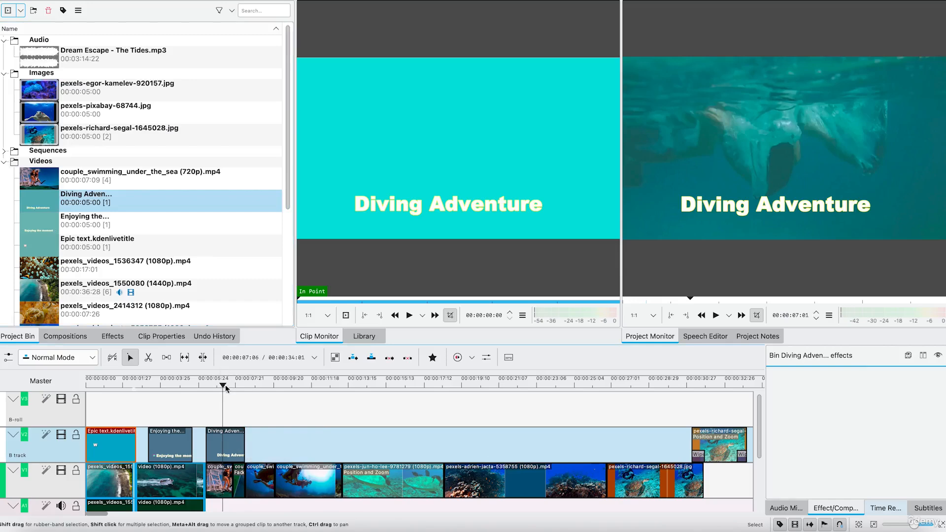
drag(226, 385, 200, 387)
key(space)
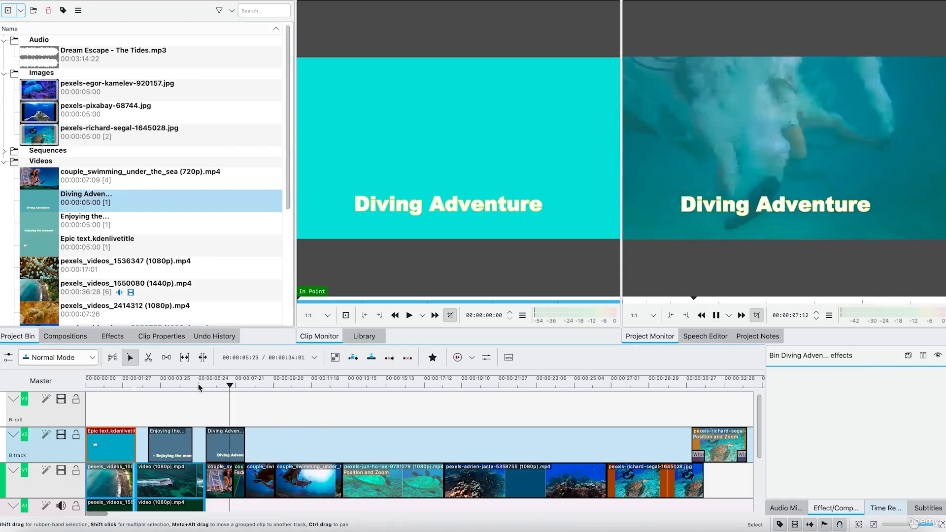
key(space)
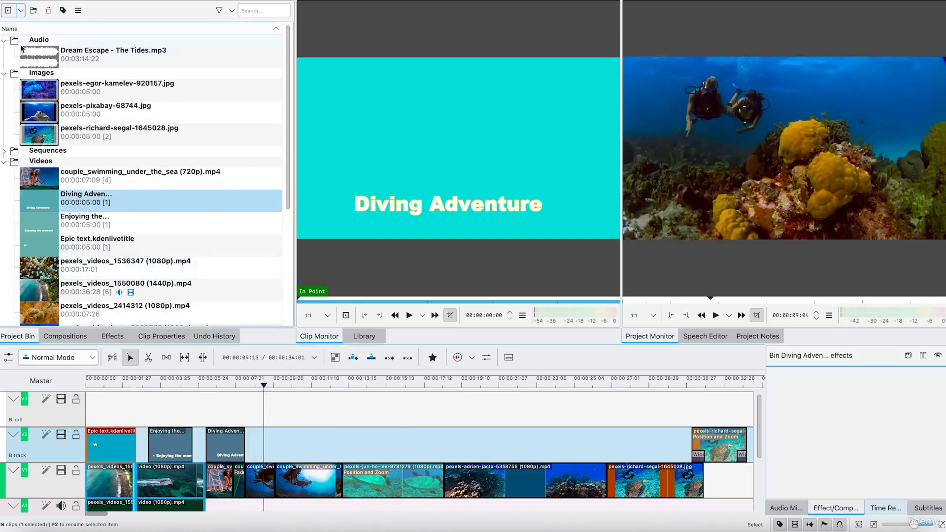
Step: Add another title clip containing the text "Enjoying the sea view"
click(21, 10)
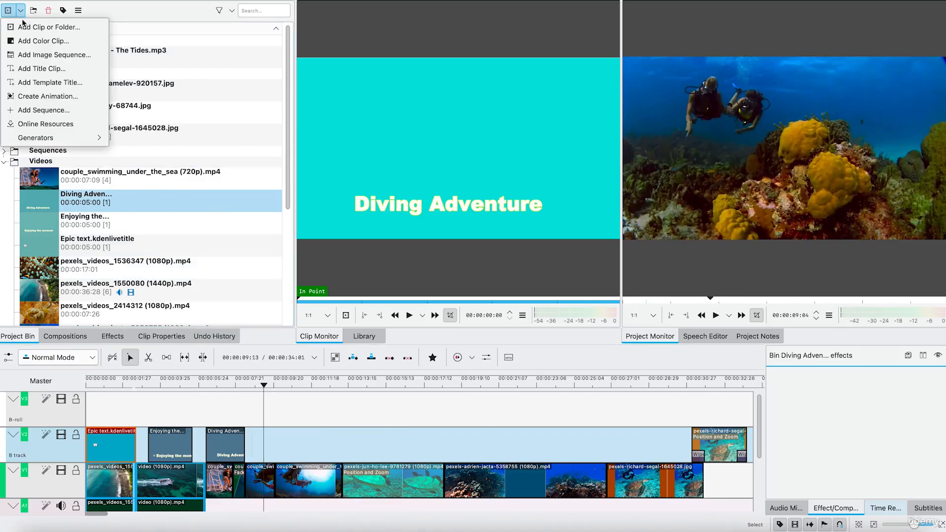
click(42, 68)
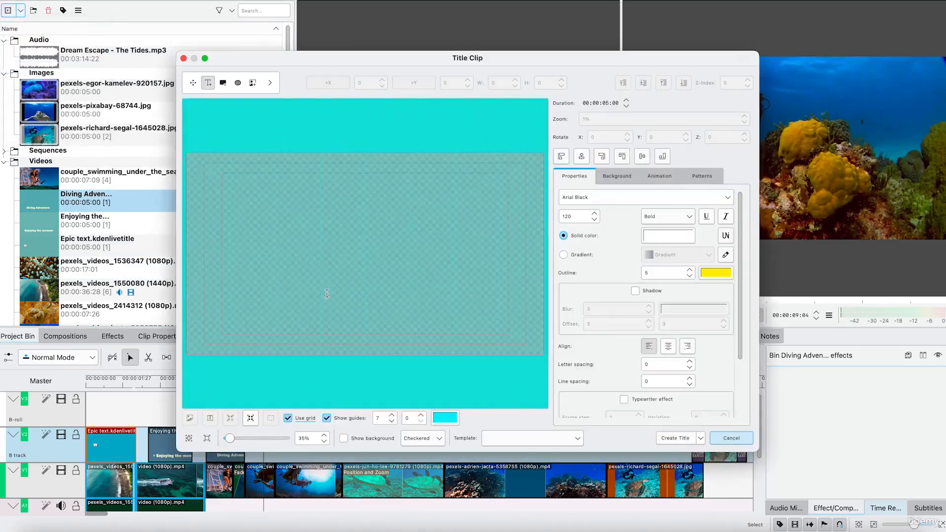
click(263, 259)
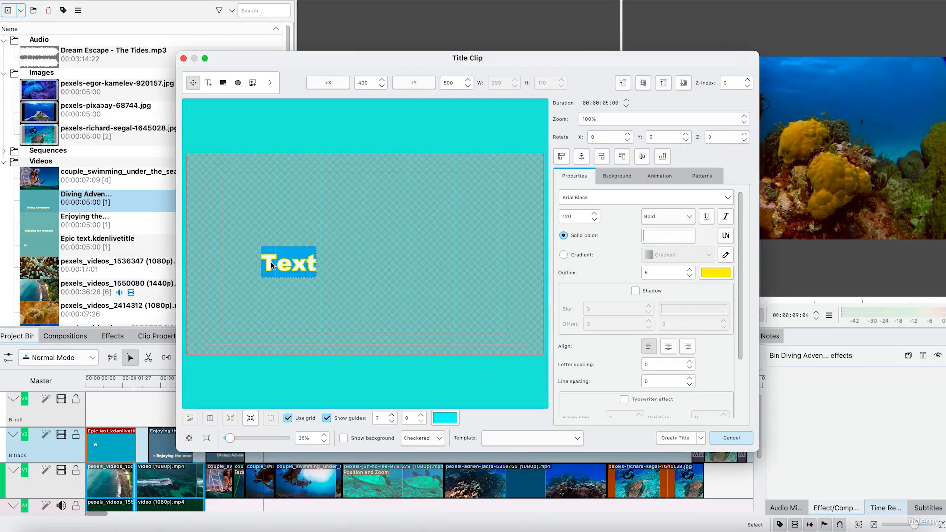
text(Enl)
key(BackSpace)
text(jo)
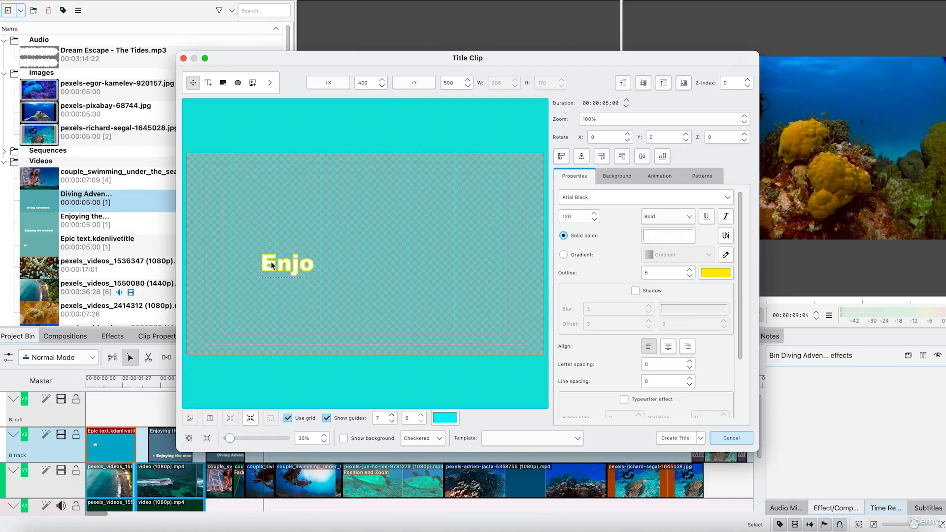
text(ying the)
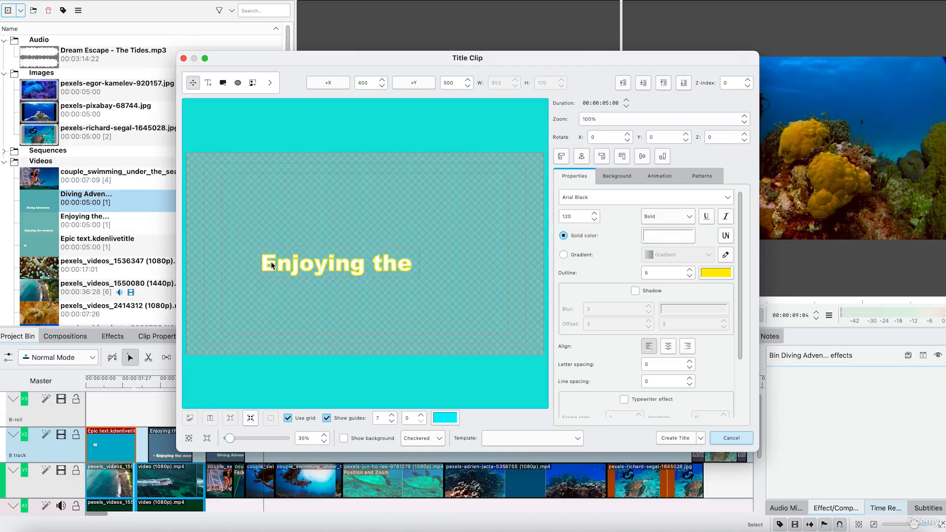
text( sea view)
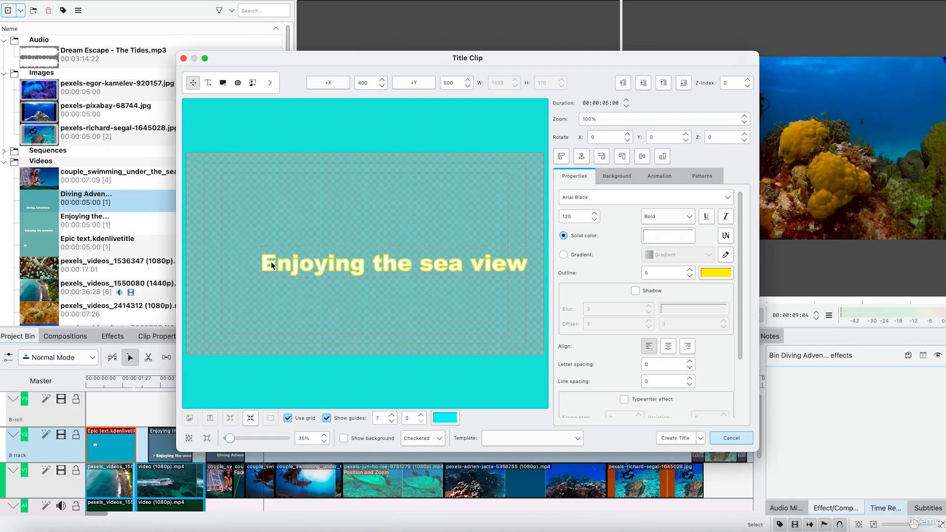
Step: Move the "Enjoying the sea view" text near the lower edge at about X 260, Y 800, and create the title
click(390, 319)
drag(386, 250, 347, 325)
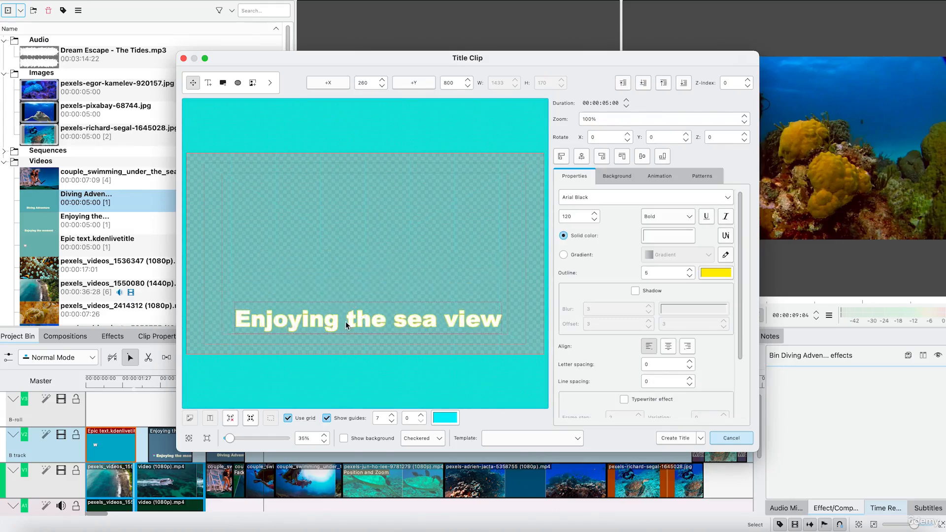
click(675, 438)
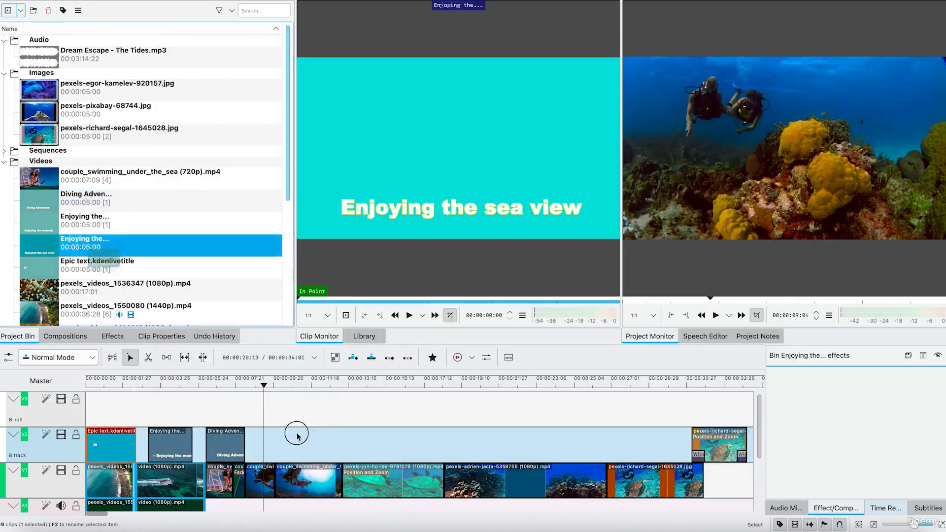
Step: Place the "Enjoying the sea view" title on the B track over the diving clips, trimmed to end before the Position and Zoom clip, and preview it
mouse_move(297, 436)
mouse_down()
mouse_move(286, 444)
mouse_move(343, 449)
mouse_move(303, 443)
mouse_up()
click(257, 389)
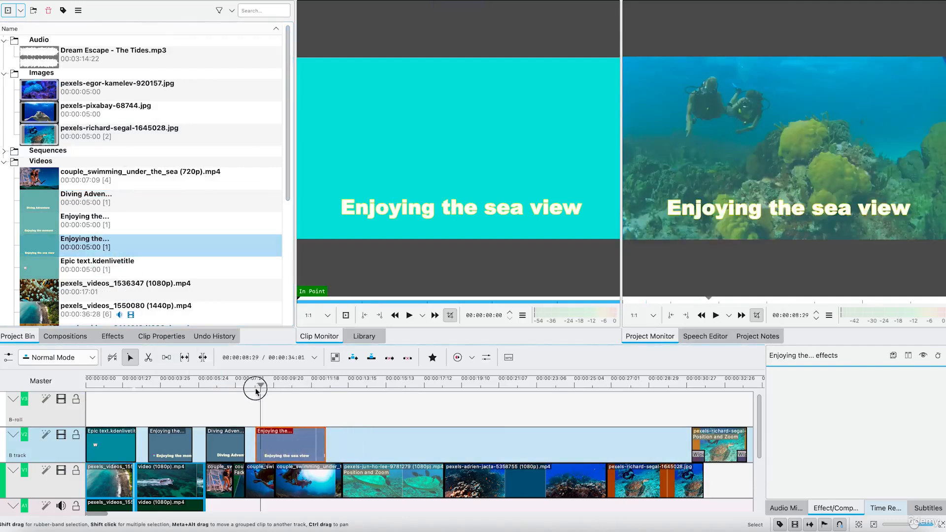
click(248, 388)
key(space)
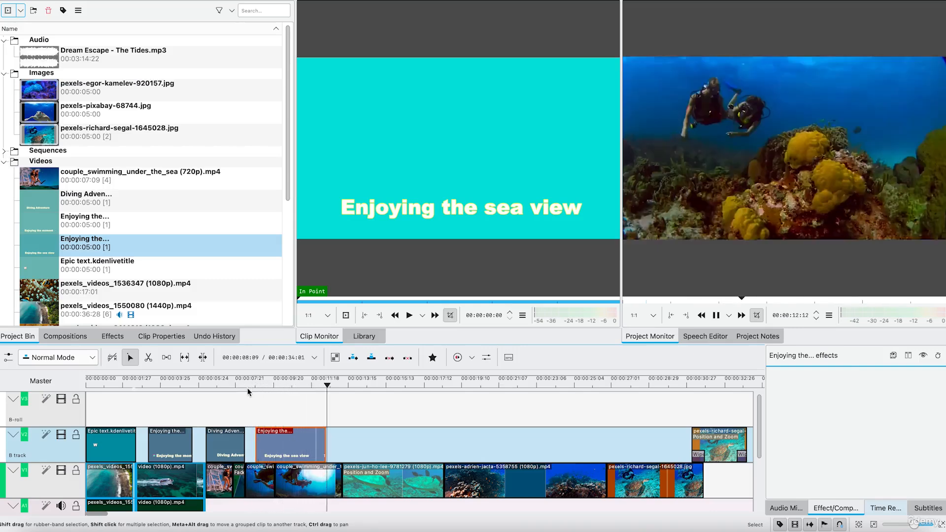
key(space)
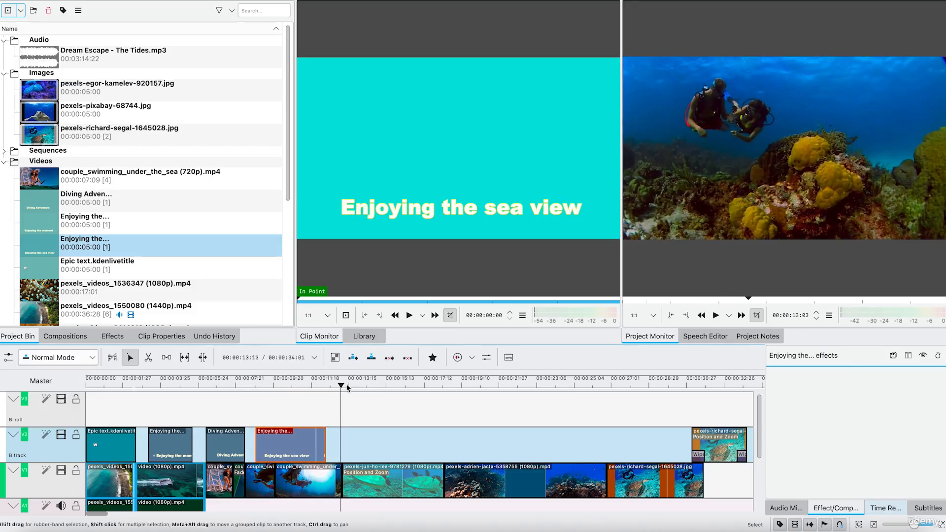
Step: Try a Wipe composition at the end of the "Welcome to Langkawi" title, and try shortening that title
click(101, 427)
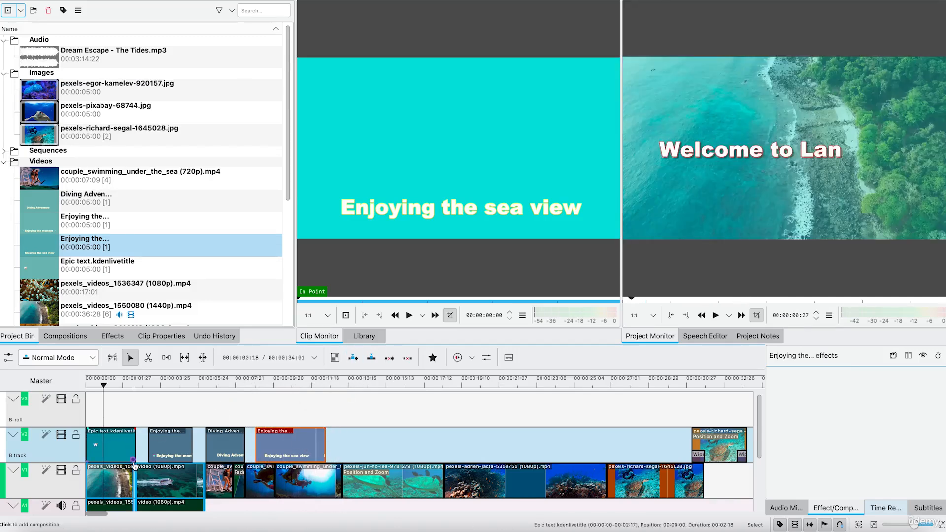
click(133, 463)
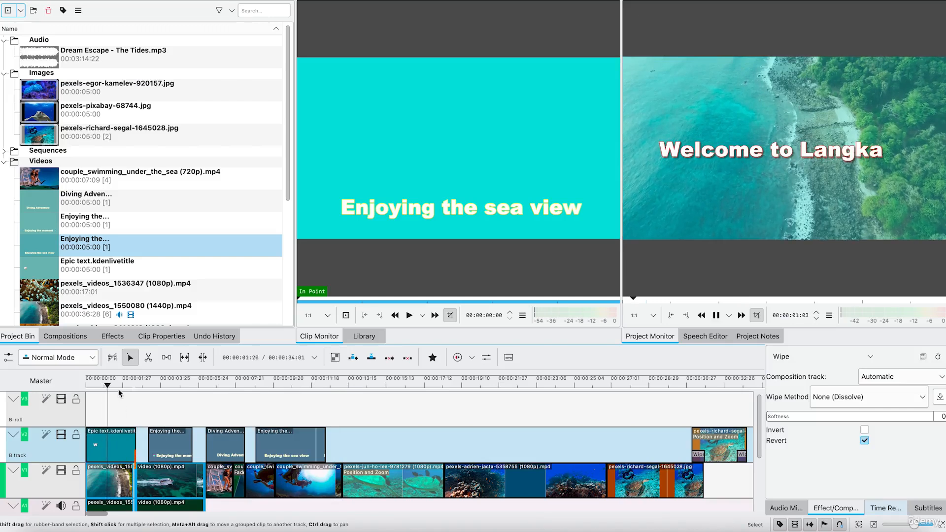
key(space)
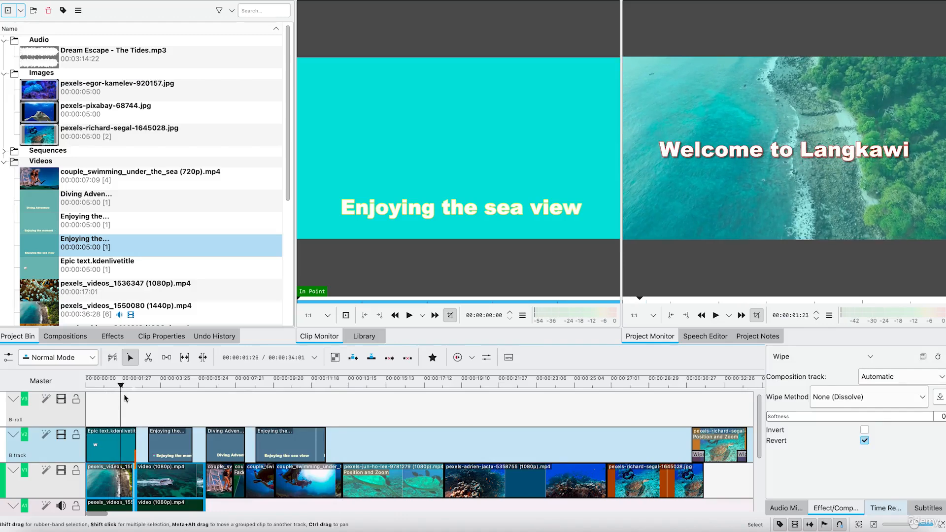
drag(135, 444, 113, 443)
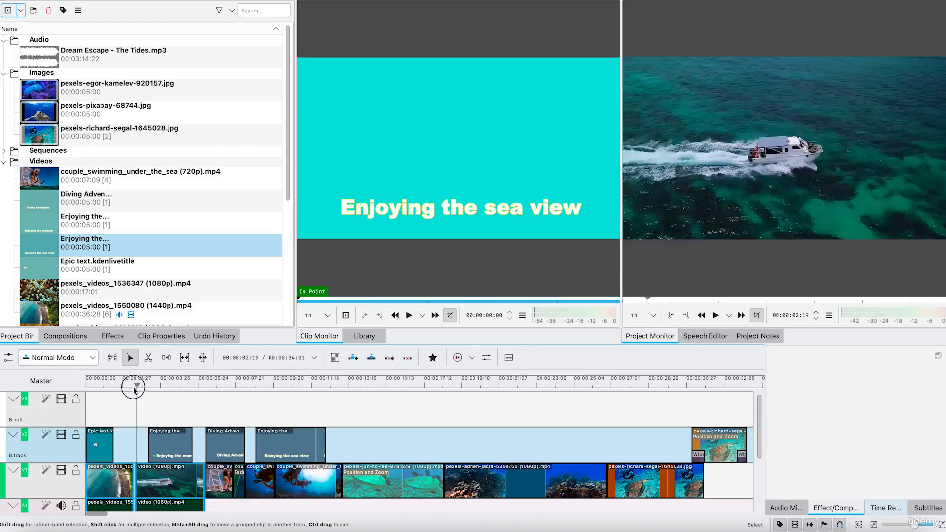
Step: Play the sequence from the start and review how the titles look over the boat and diving clips
key(Home)
key(space)
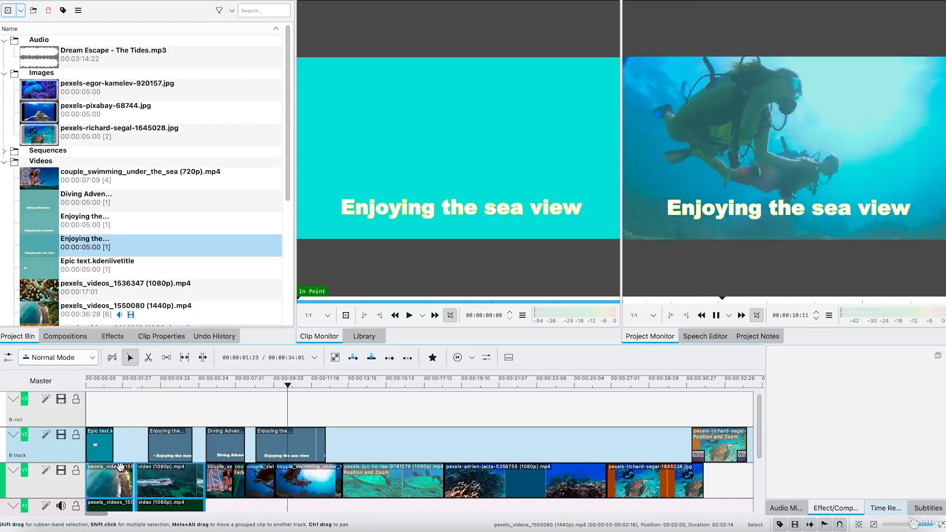
key(space)
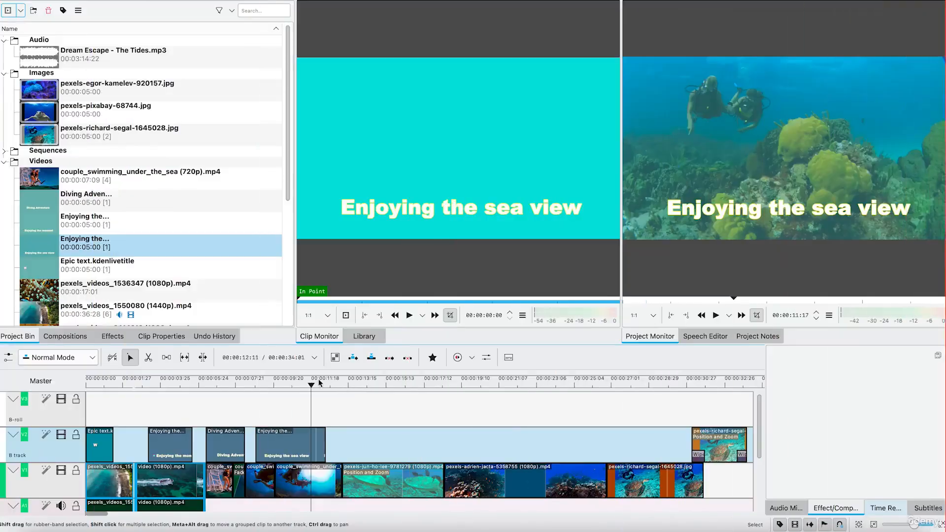
click(311, 387)
drag(310, 387, 230, 387)
click(231, 442)
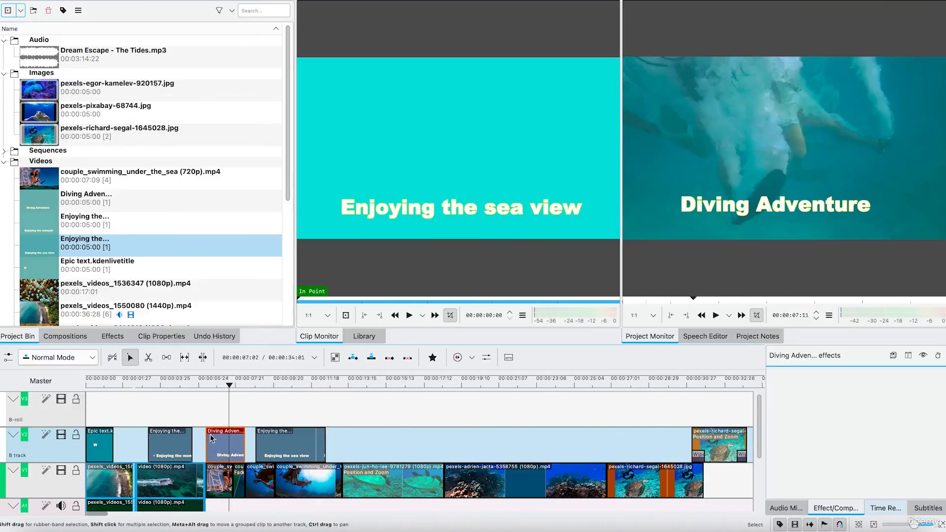
click(175, 442)
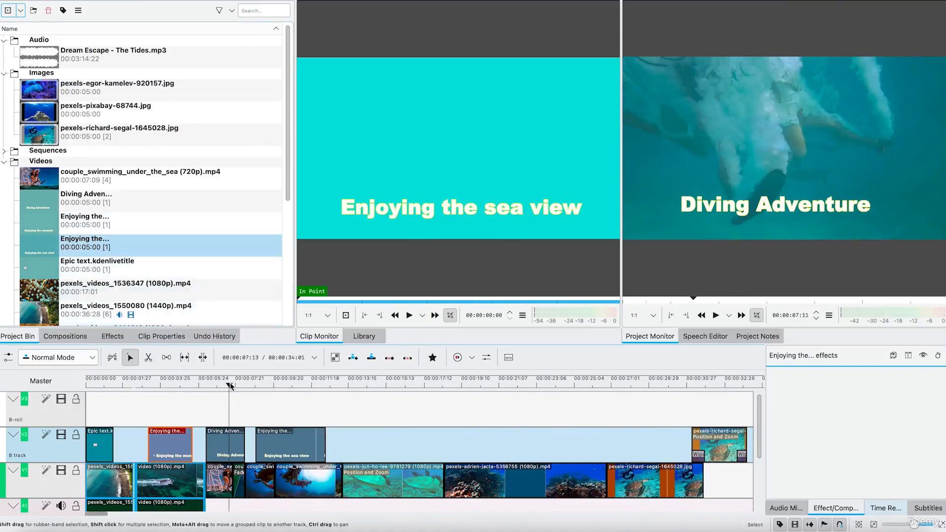
click(160, 397)
Step: Set the background opacity of the "Enjoying the sea view" title to 0, update the title, and start previewing the sequence
right_click(109, 245)
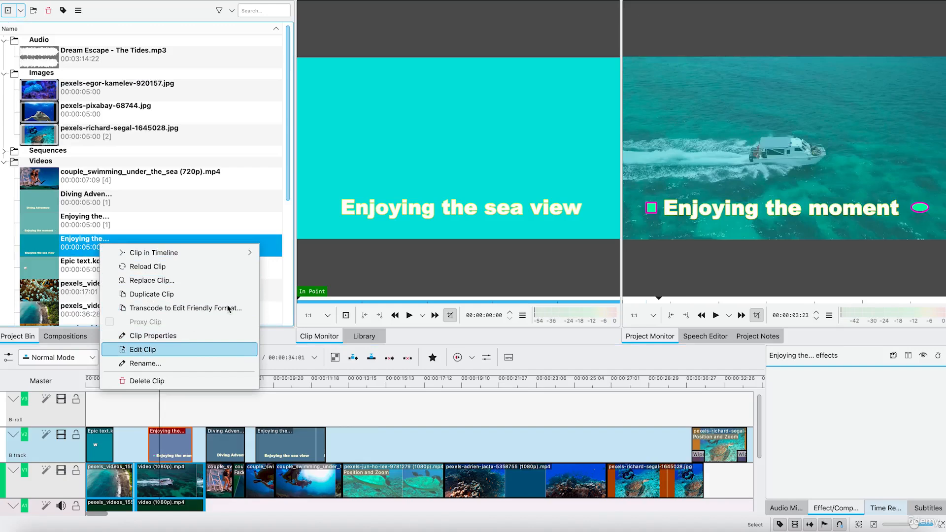
key(Return)
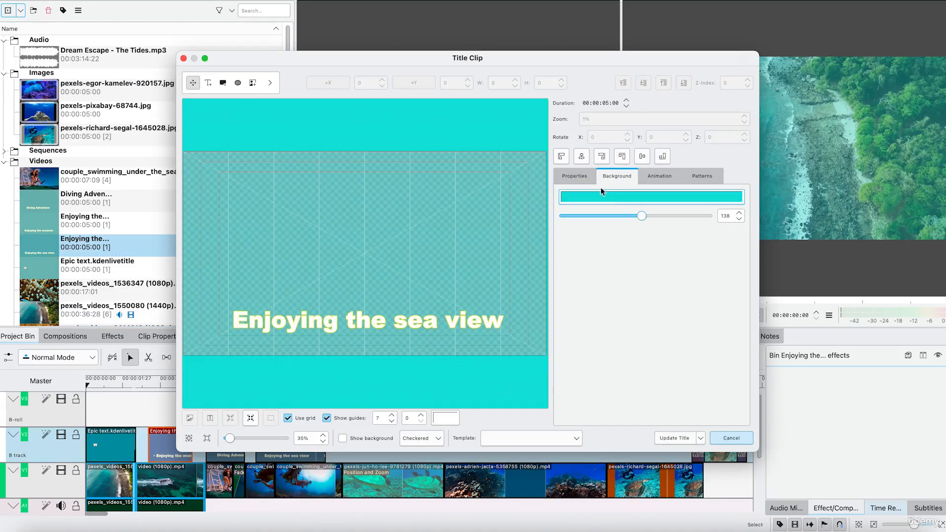
click(577, 177)
click(618, 178)
drag(641, 217, 274, 260)
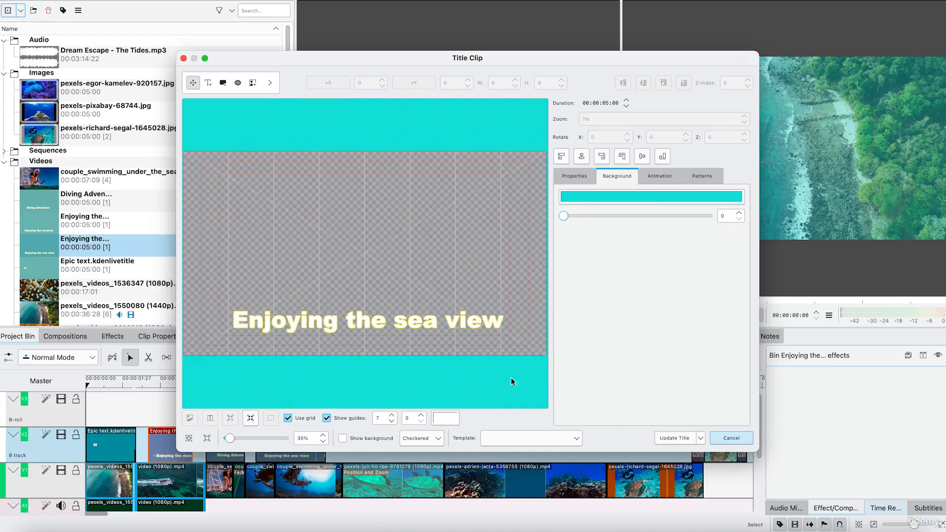
click(675, 438)
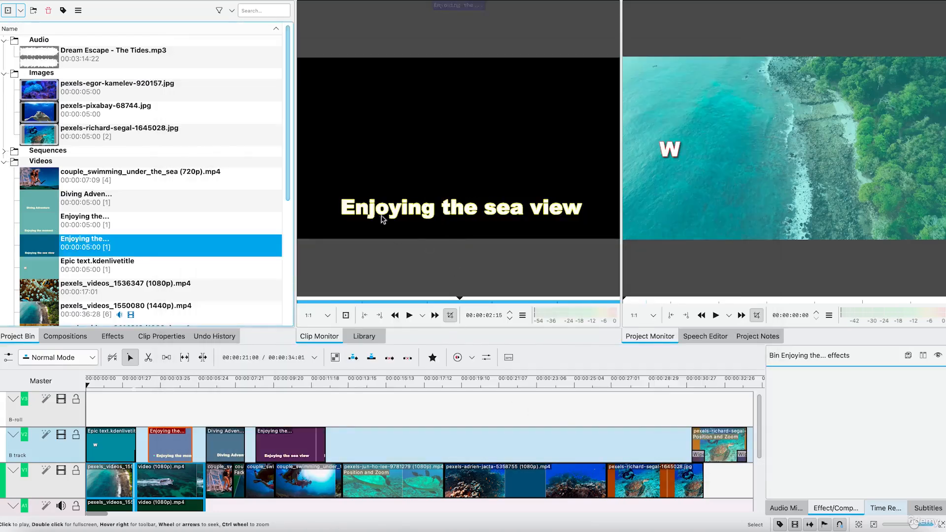
click(111, 448)
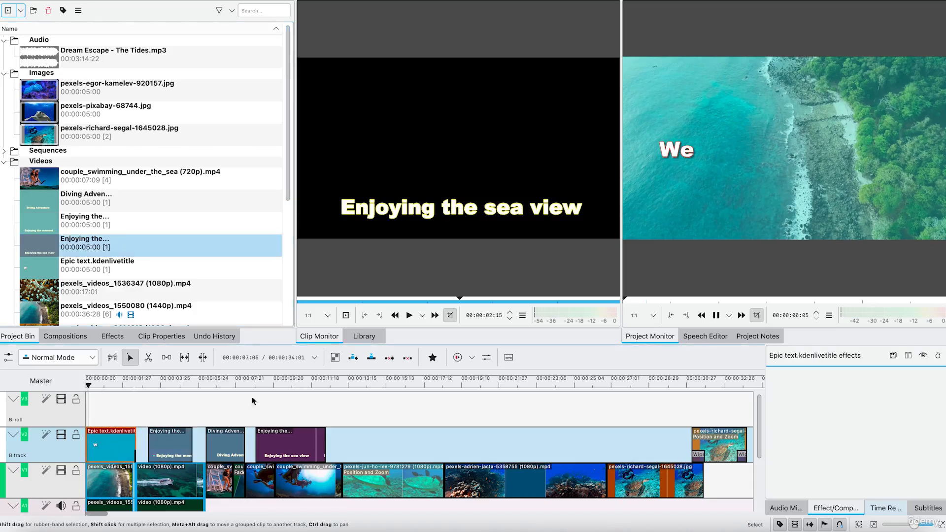
Step: Preview the opening of the sequence through the "Welcome to Langkawi" title and the boat clip
key(space)
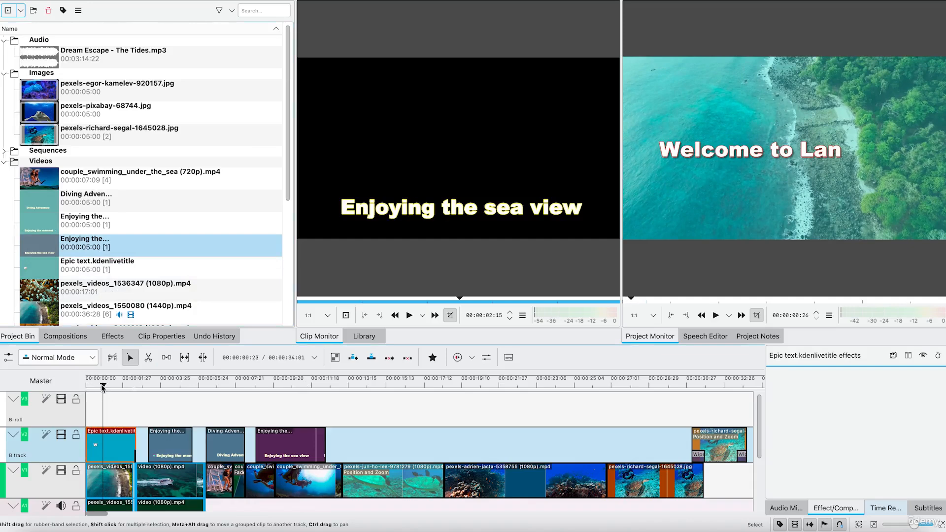
key(space)
click(148, 405)
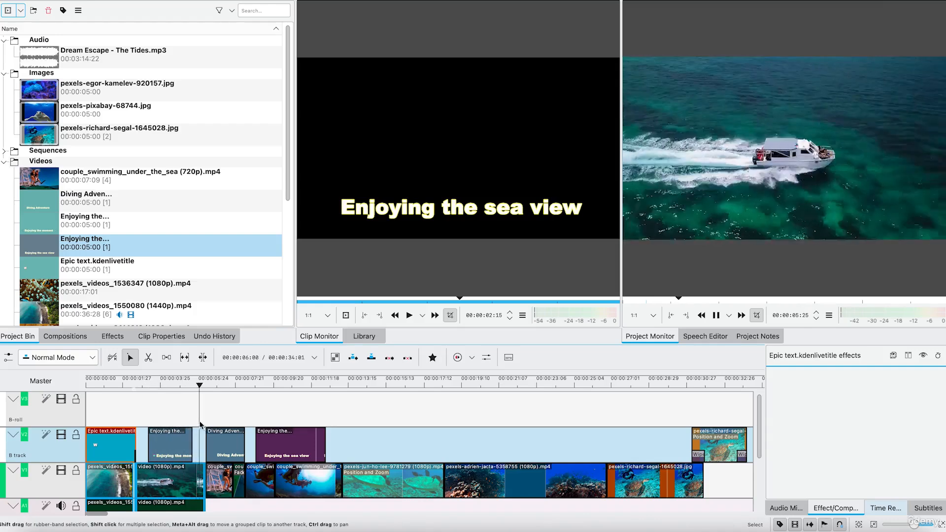
Step: Replace the existing title over the boat clip on the B track with a shortened copy of "Enjoying the sea view" from the bin
click(171, 443)
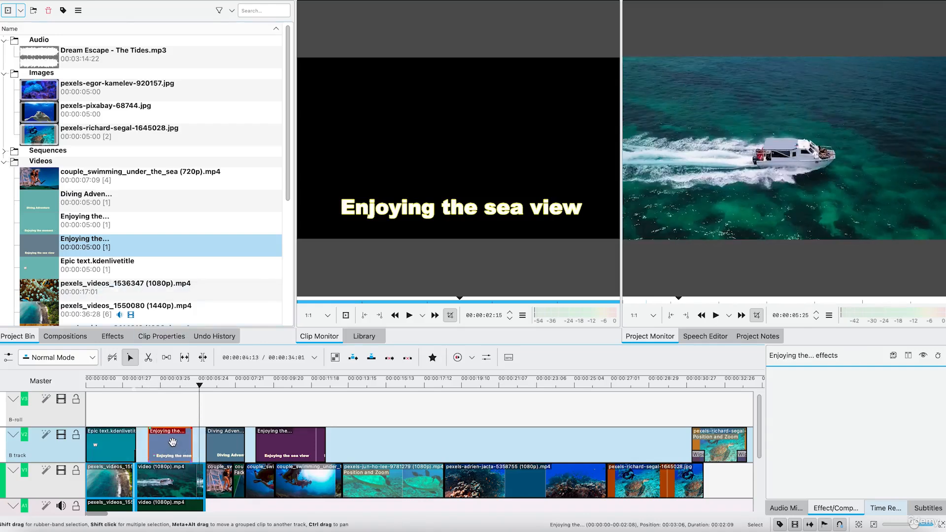
right_click(169, 440)
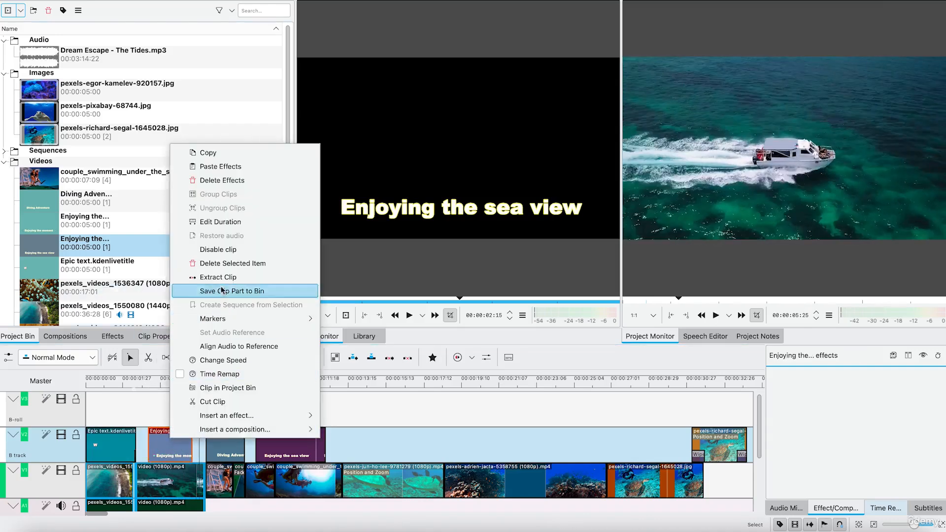
click(228, 263)
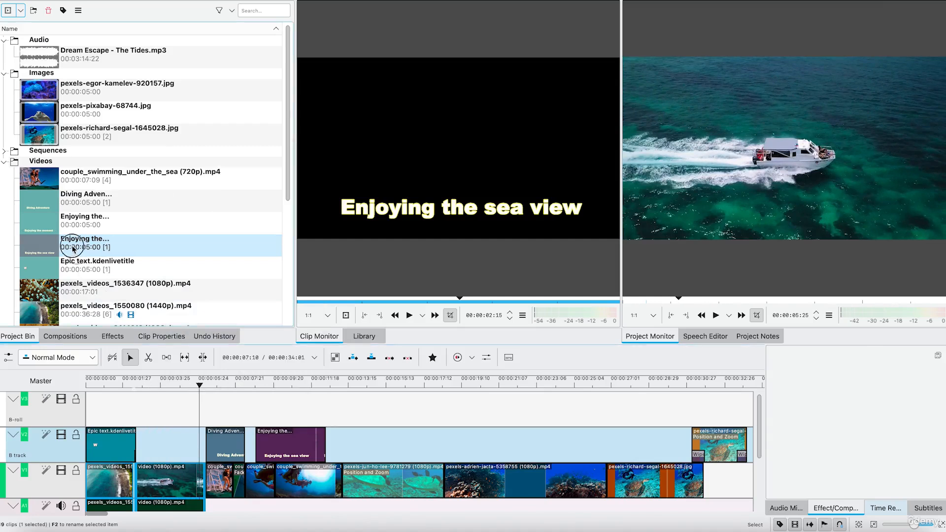
drag(69, 245, 159, 443)
drag(254, 409, 175, 443)
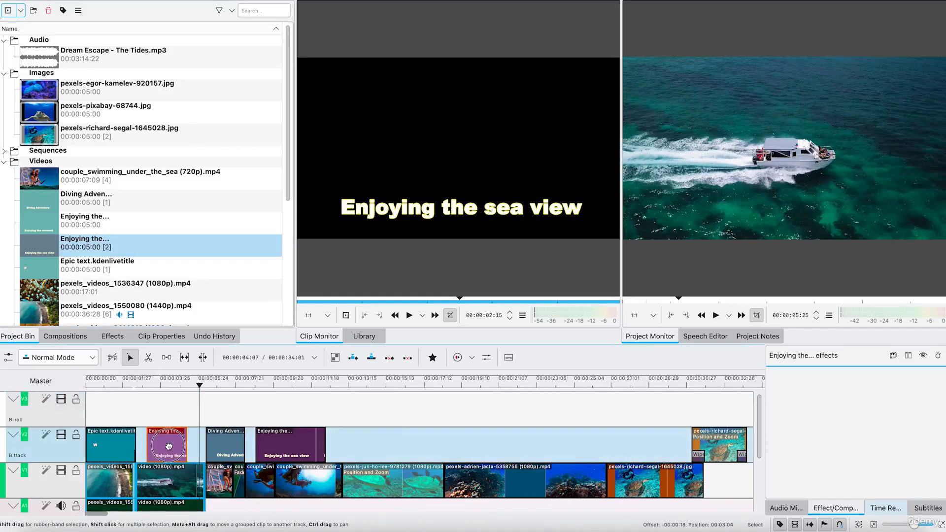
Step: Play and scrub through the boat clip to check the new "Enjoying the sea view" title over it
drag(190, 387, 141, 392)
key(space)
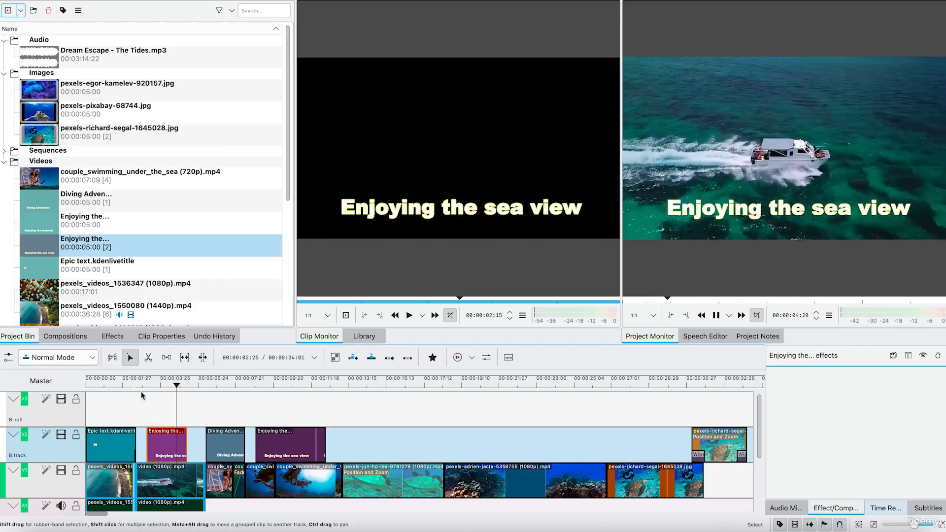
key(space)
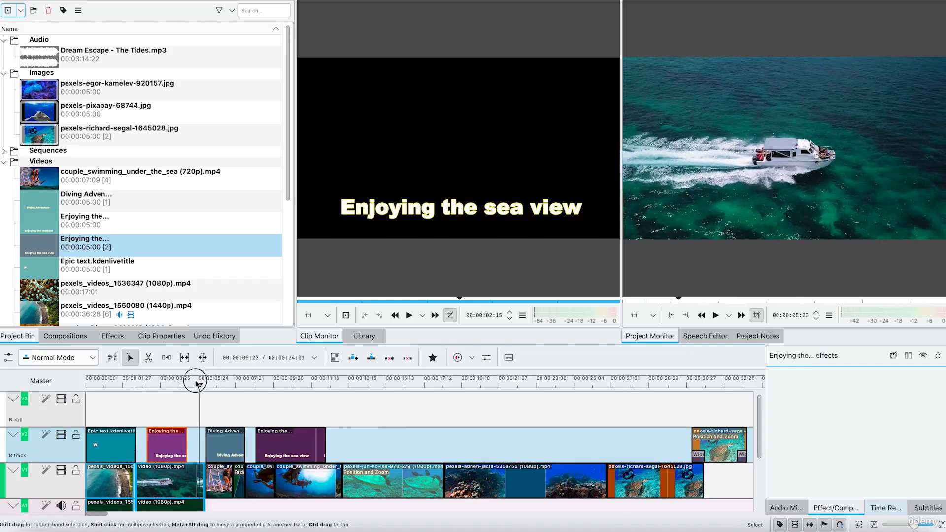
drag(196, 384, 170, 381)
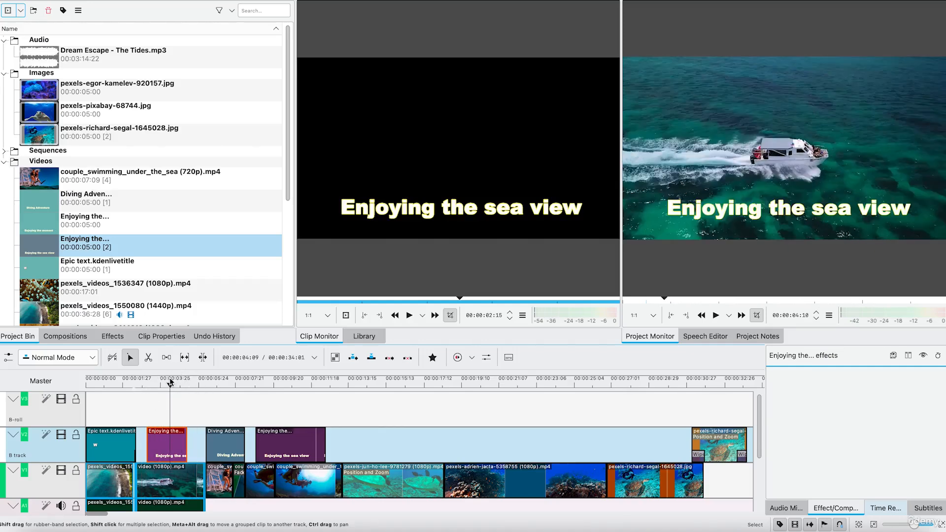